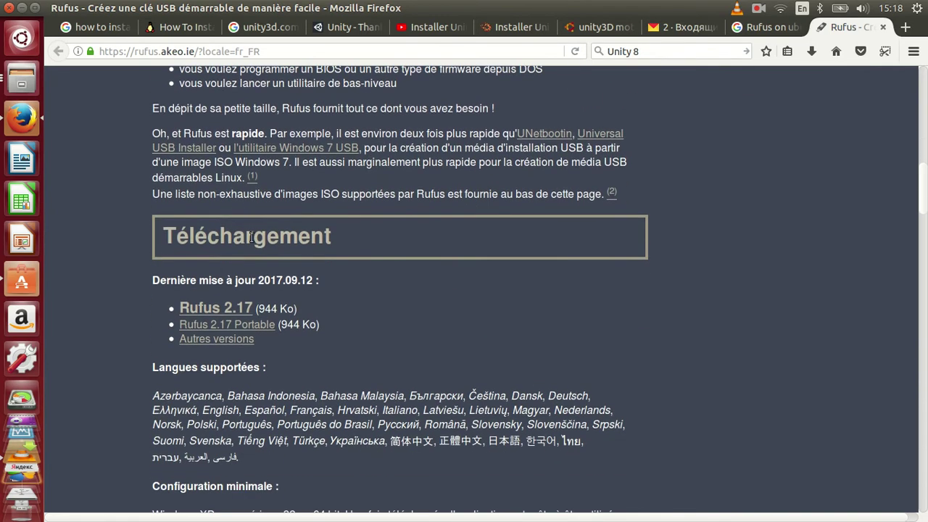
Download Rufus 2.17 Portable with Archive Manager as the opening program, check the download list, and close the archive window
left_click(214, 326)
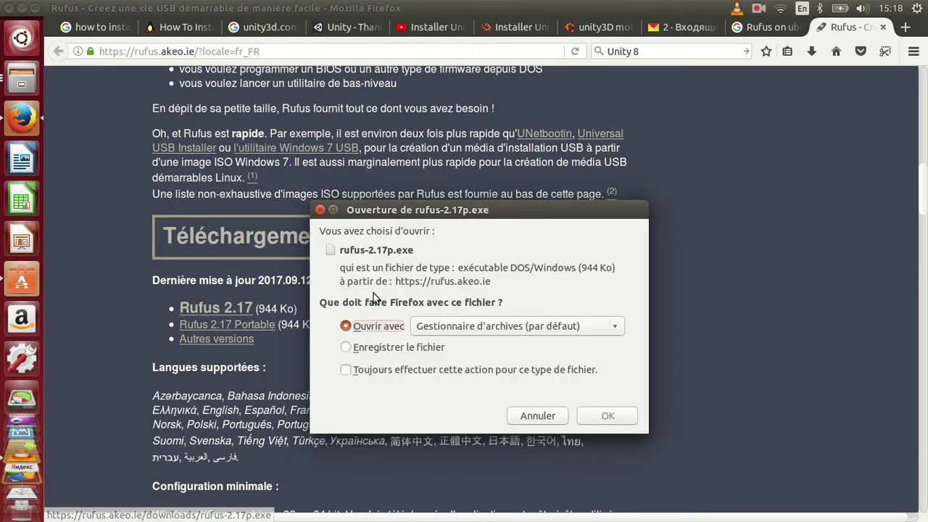
left_click(607, 417)
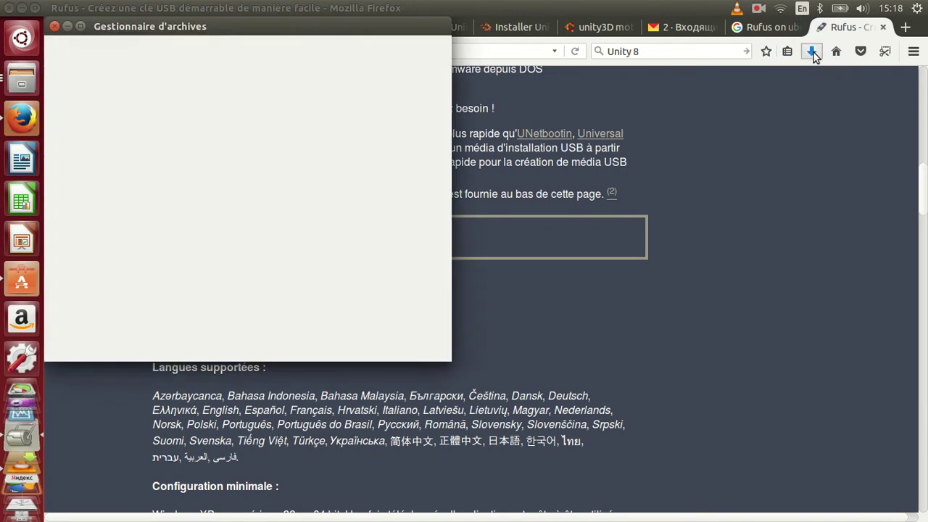
left_click(814, 52)
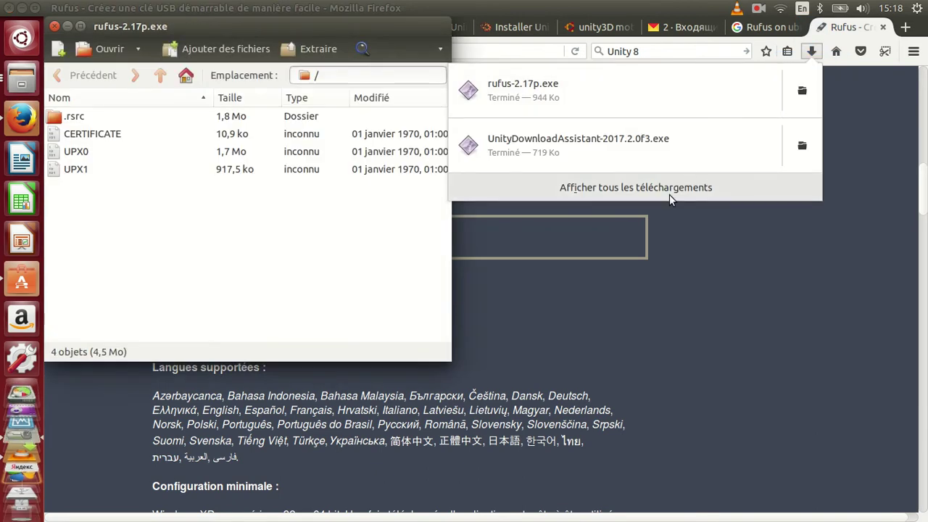
left_click(388, 205)
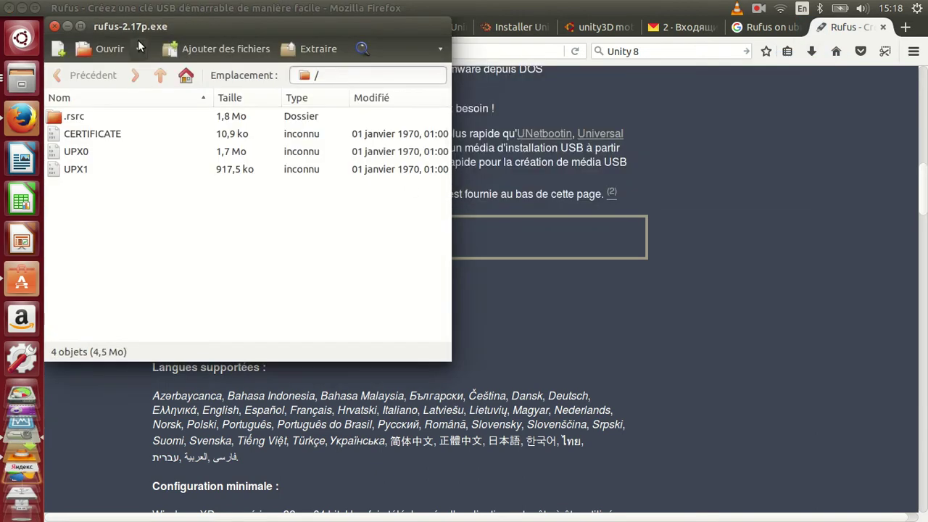
left_click(54, 26)
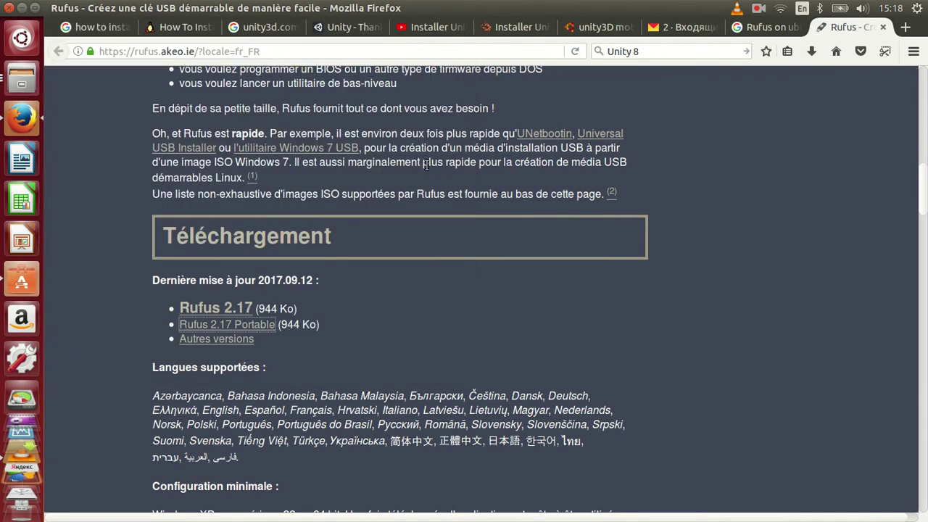
Show the downloaded rufus-2.17p.exe in its containing folder
left_click(811, 52)
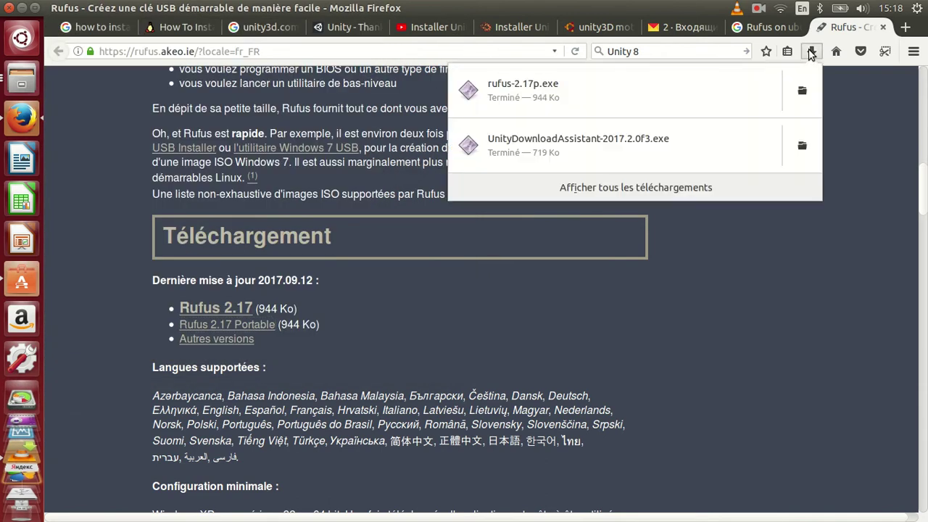
left_click(802, 94)
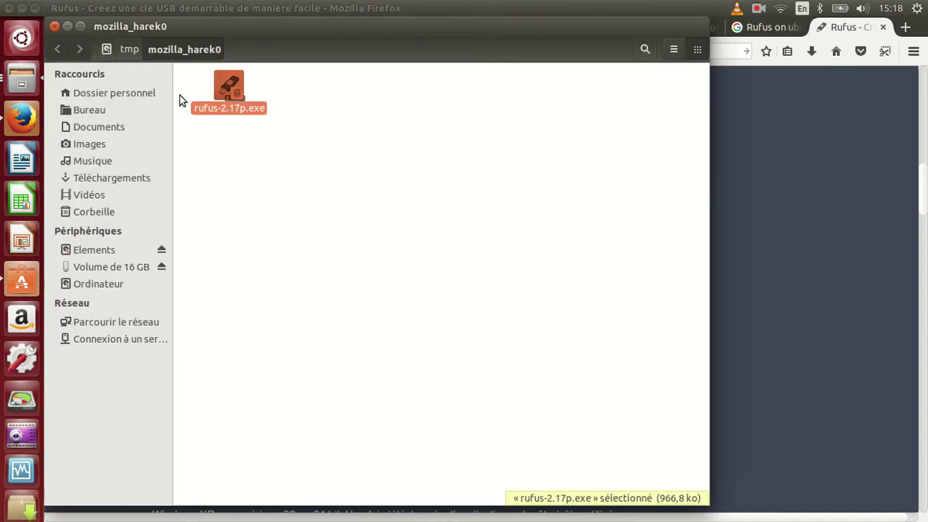
left_click(182, 97)
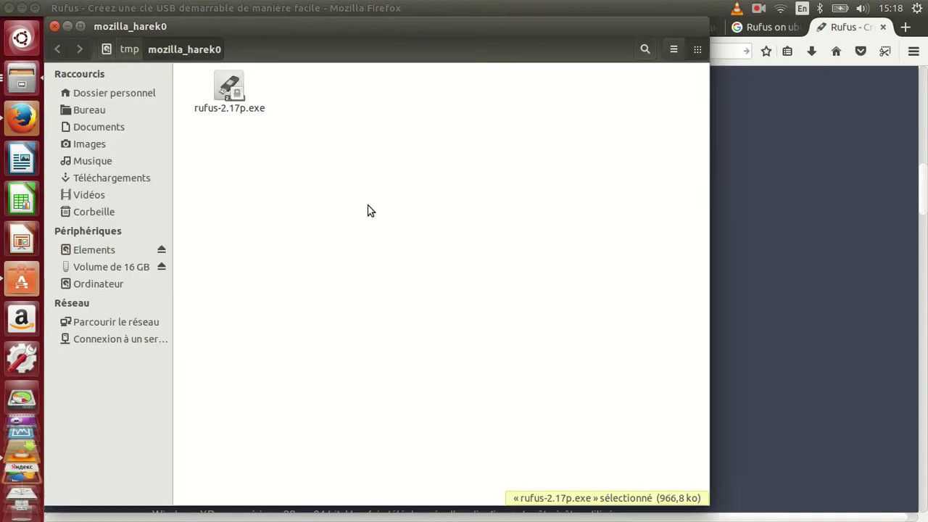
Try to run rufus-2.17p.exe directly from its download folder
double_click(231, 94)
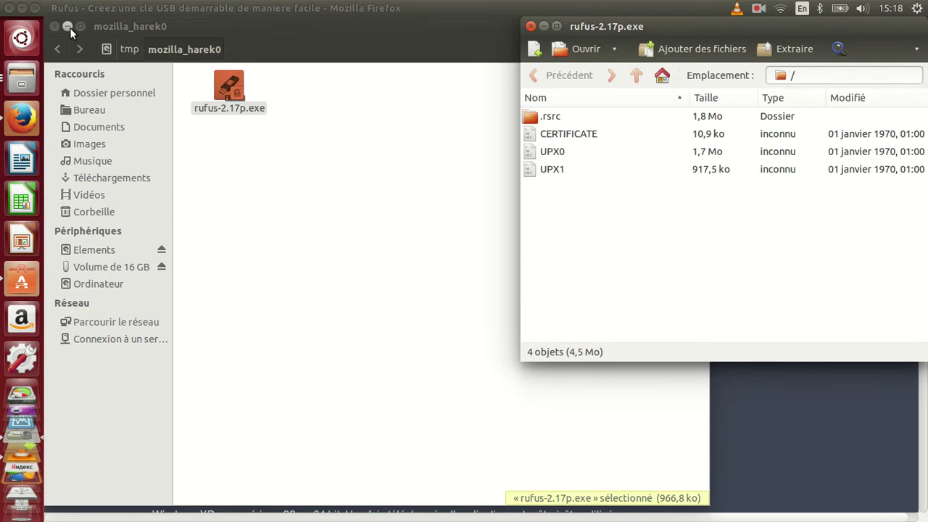
left_click(530, 27)
left_click(362, 152)
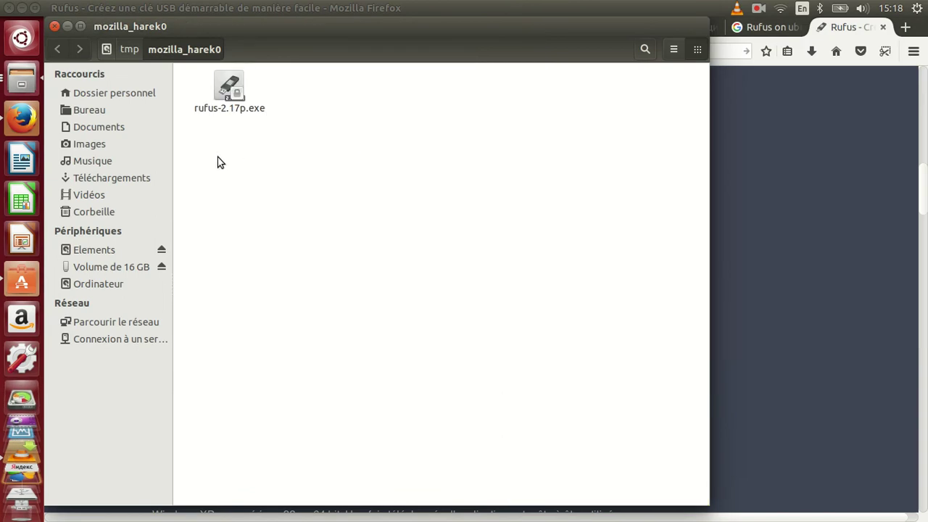
Copy rufus-2.17p.exe from the download folder onto the Ubuntu desktop
left_click(237, 106)
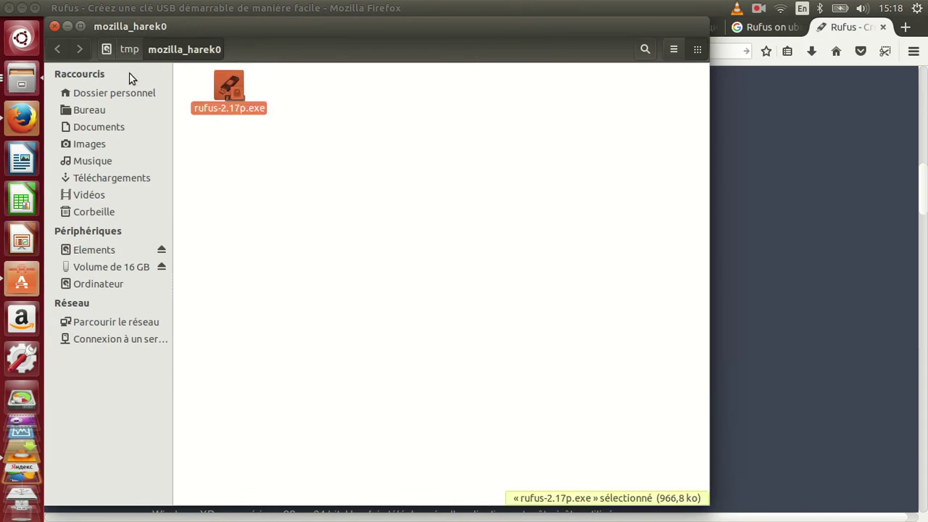
left_click(67, 26)
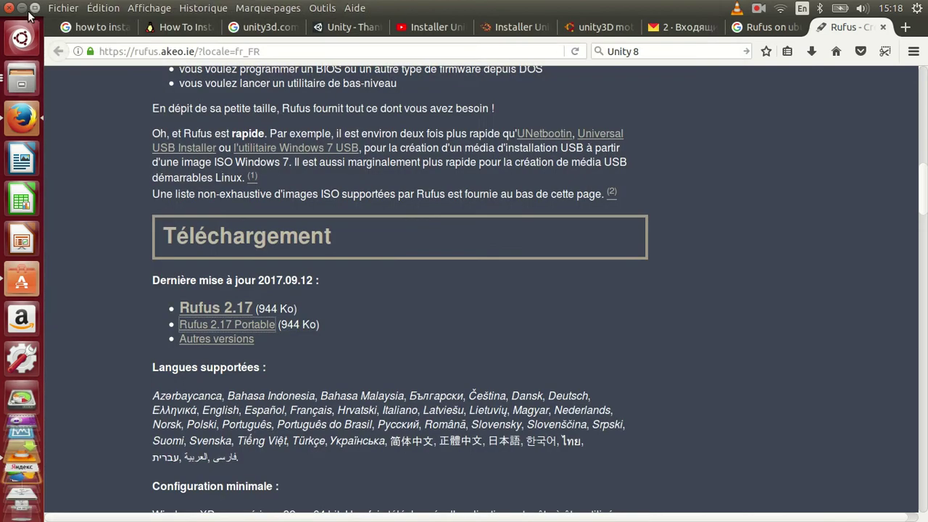
left_click(20, 8)
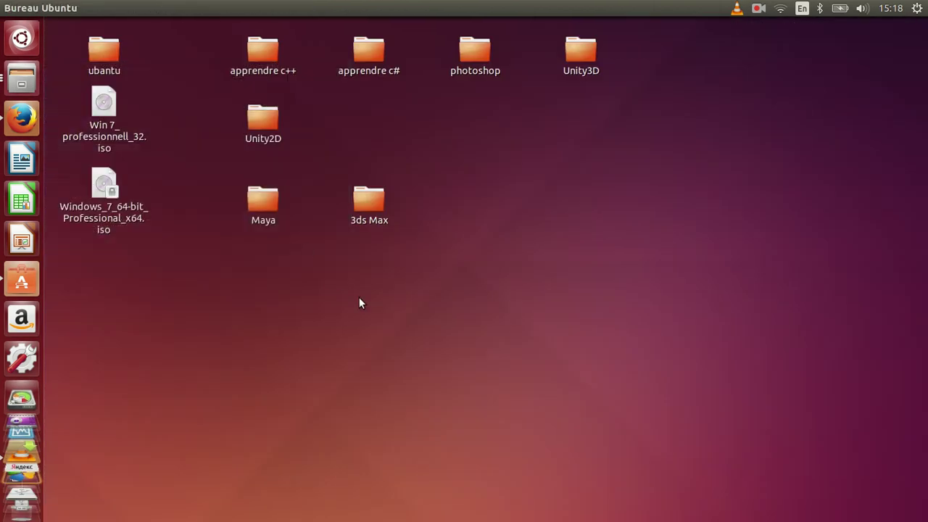
key("ctrl+v")
left_click(213, 306)
Open the desktop copy of rufus-2.17p.exe, look inside its .rsrc folder, and close both archive windows
double_click(104, 283)
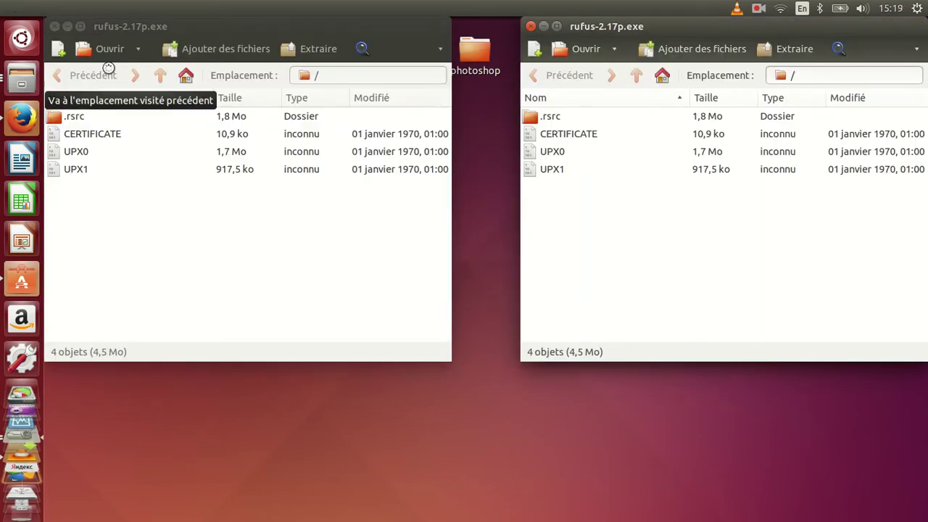
double_click(84, 120)
double_click(104, 205)
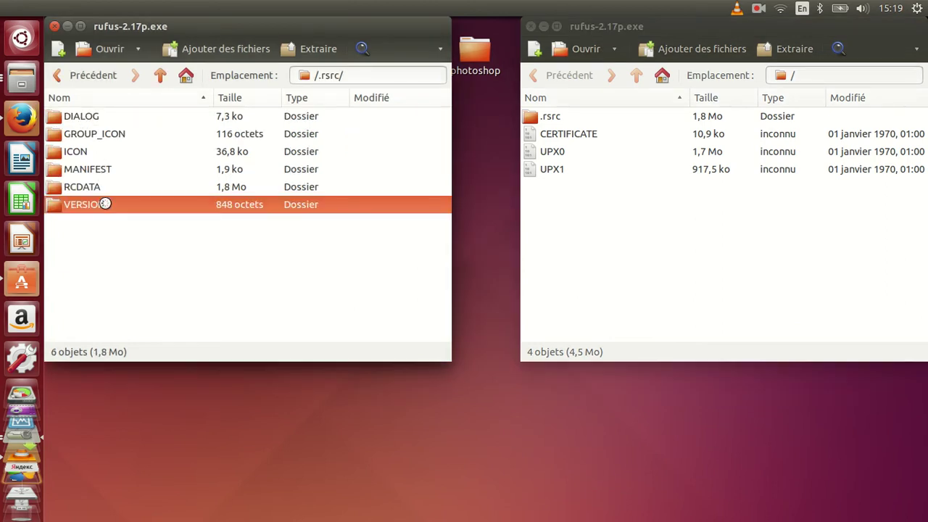
left_click(55, 27)
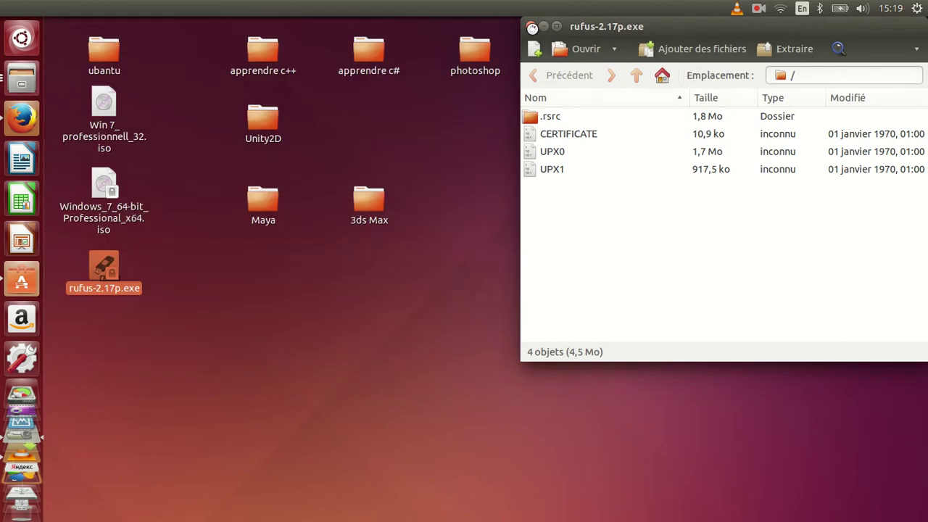
left_click(531, 27)
left_click(244, 385)
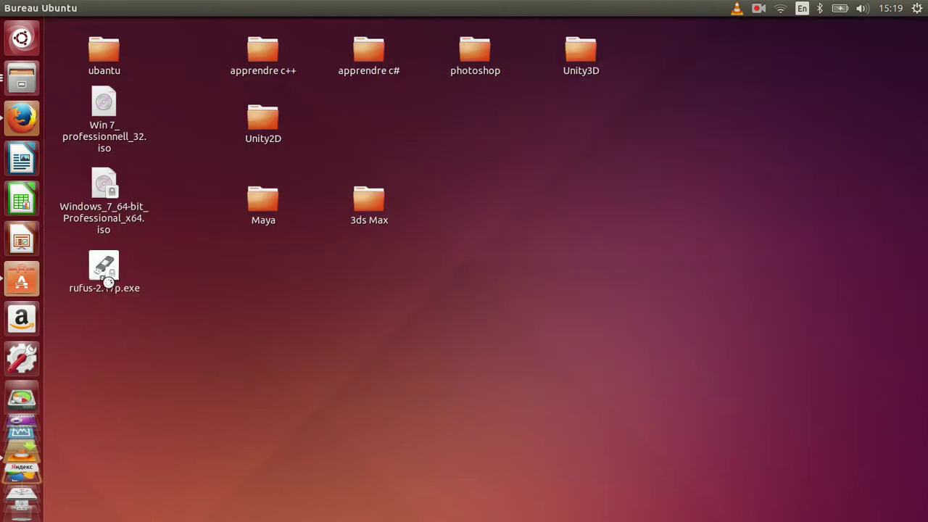
Launch the desktop copy of rufus-2.17p.exe with Wine
left_click(108, 280)
right_click(108, 280)
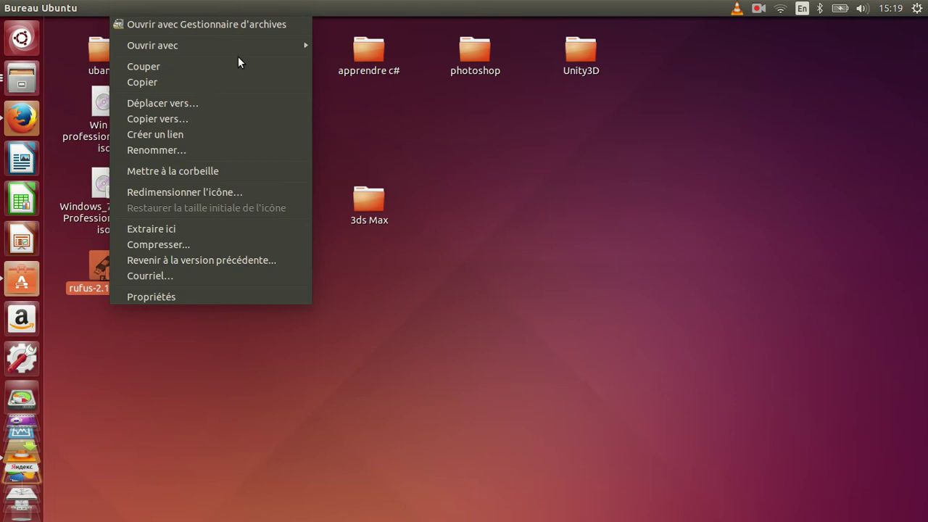
mouse_move(249, 41)
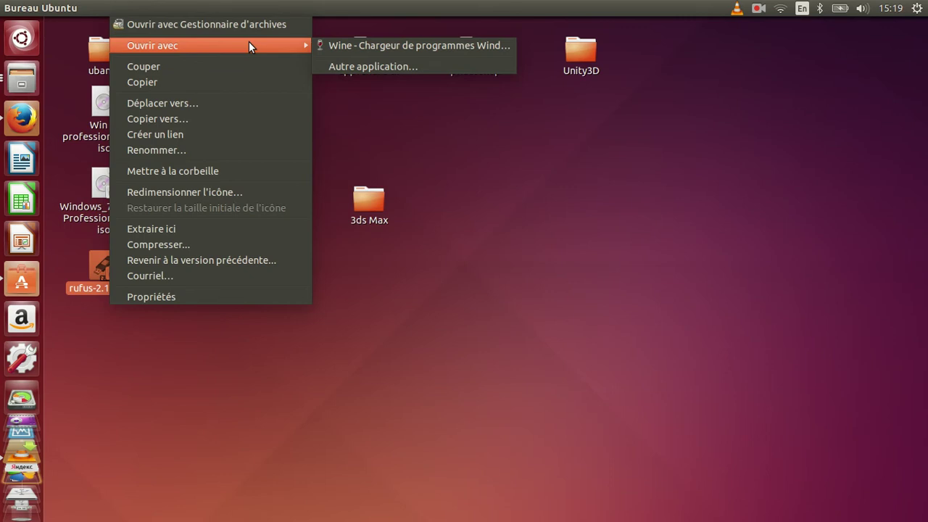
left_click(326, 44)
left_click(360, 350)
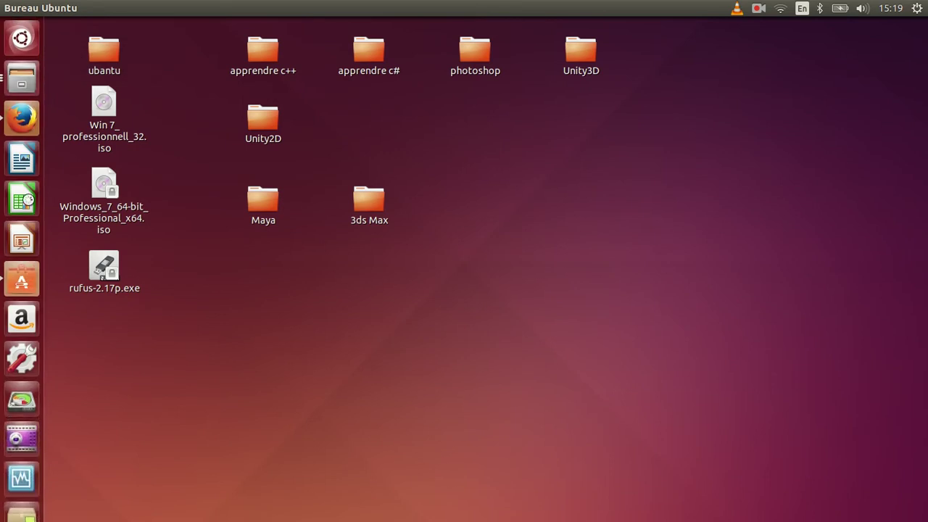
Switch to Firefox and review the Rufus page's requirements, usage, ISO and UEFI notes, FAQ, licence and recent changes
left_click(22, 116)
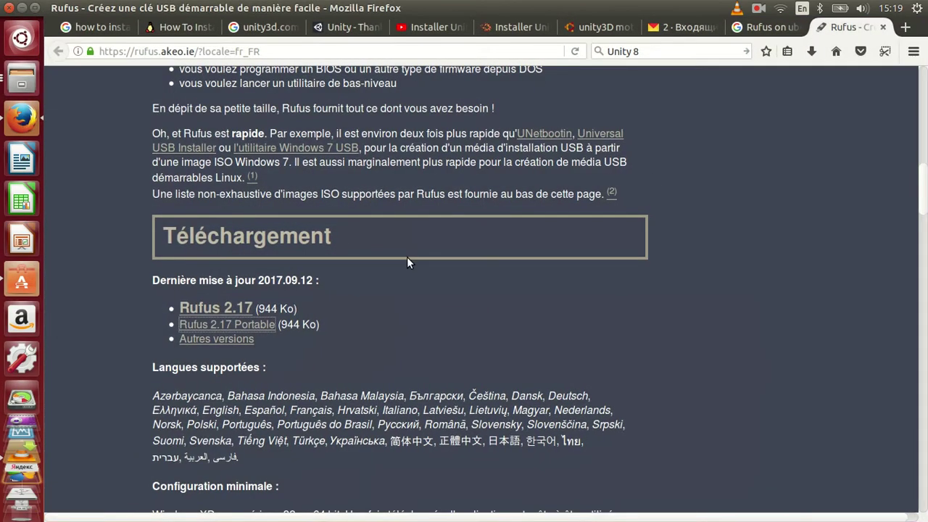
scroll(406, 256, "down", 6)
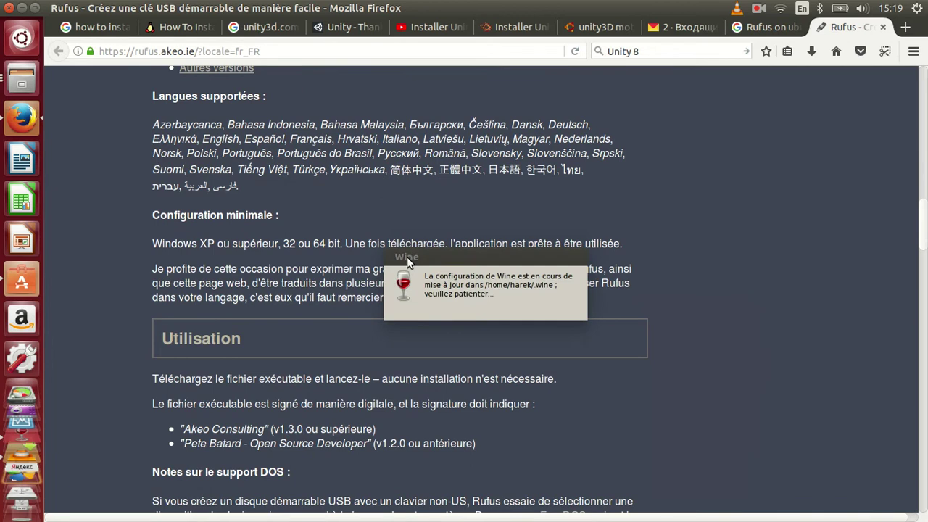
scroll(232, 283, "down", 5)
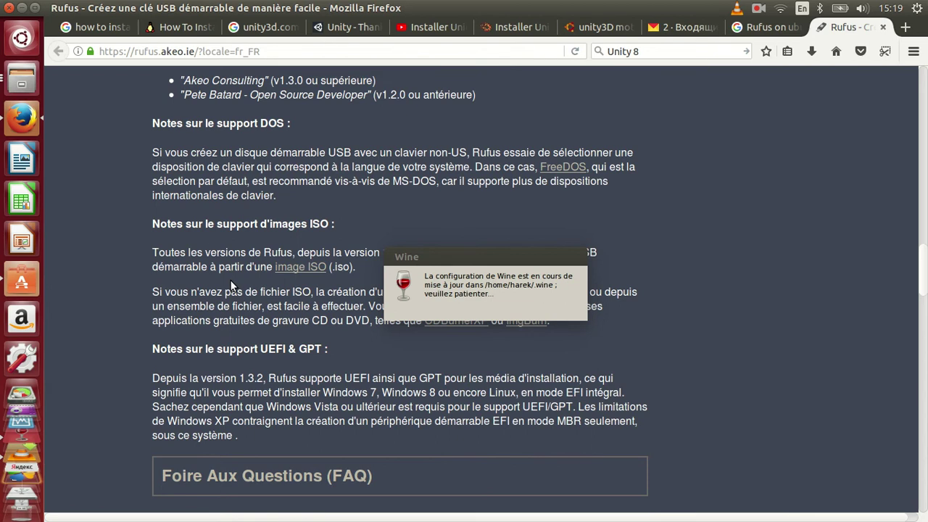
scroll(232, 285, "down", 2)
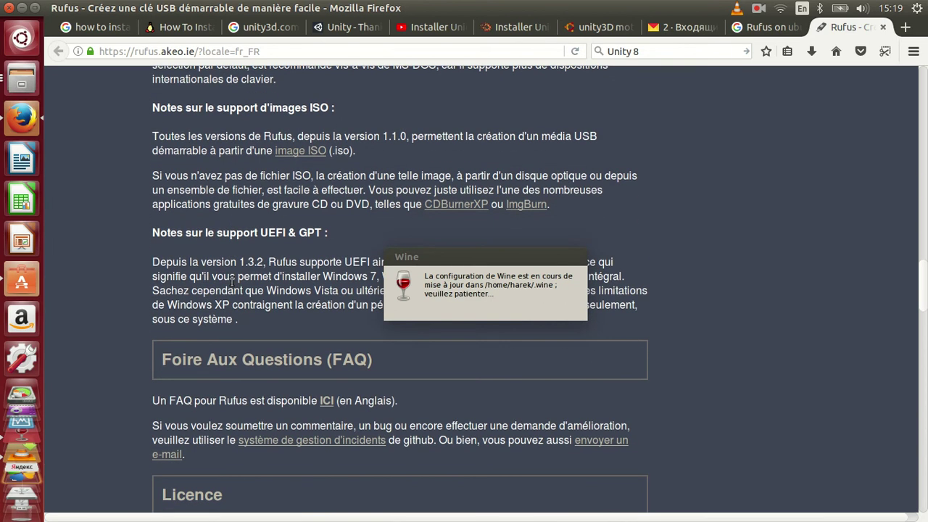
scroll(231, 281, "down", 3)
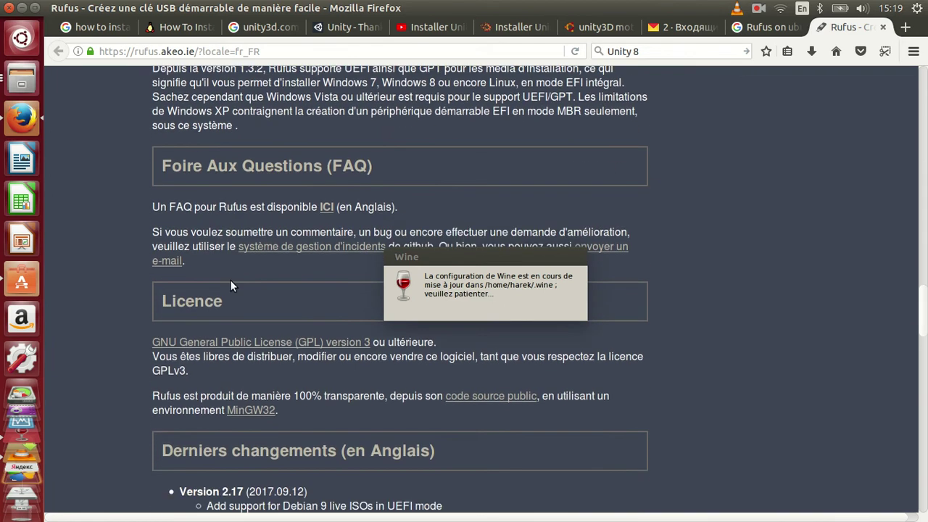
scroll(230, 281, "down", 3)
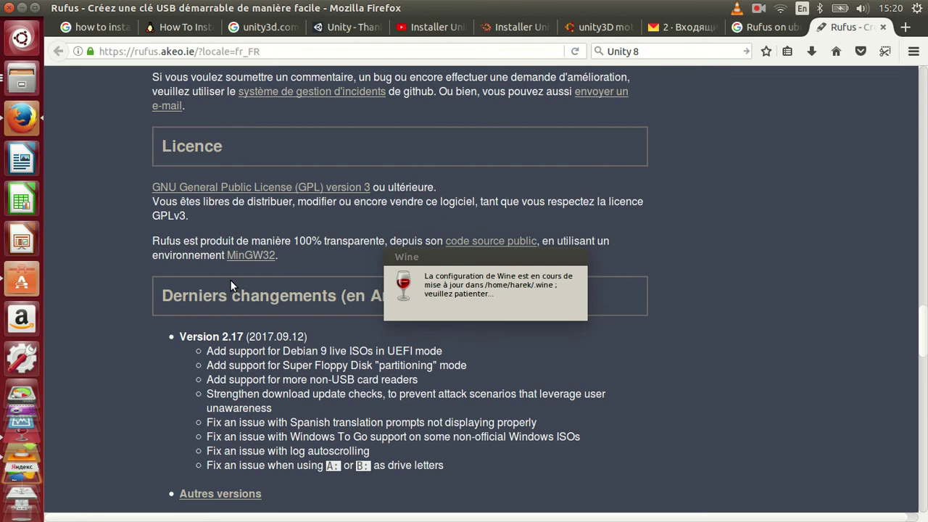
scroll(230, 280, "up", 5)
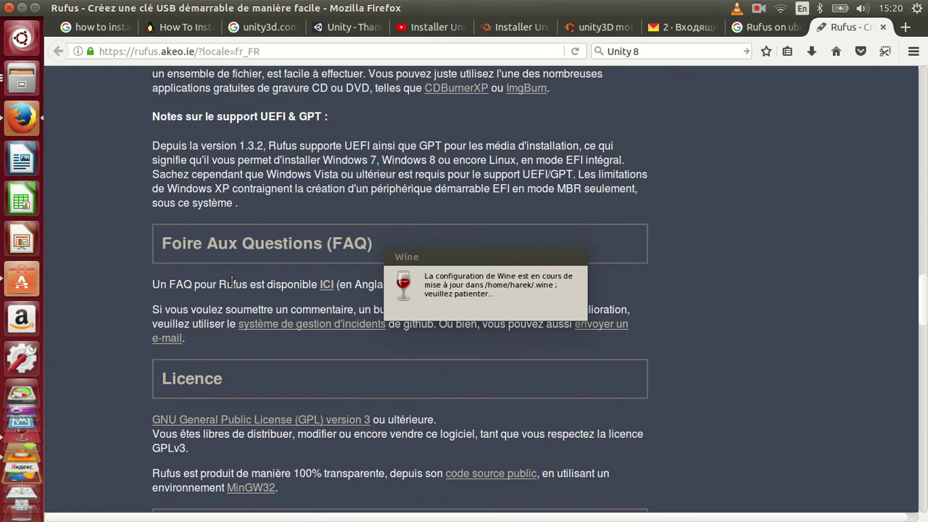
scroll(232, 281, "up", 1)
scroll(232, 282, "up", 2)
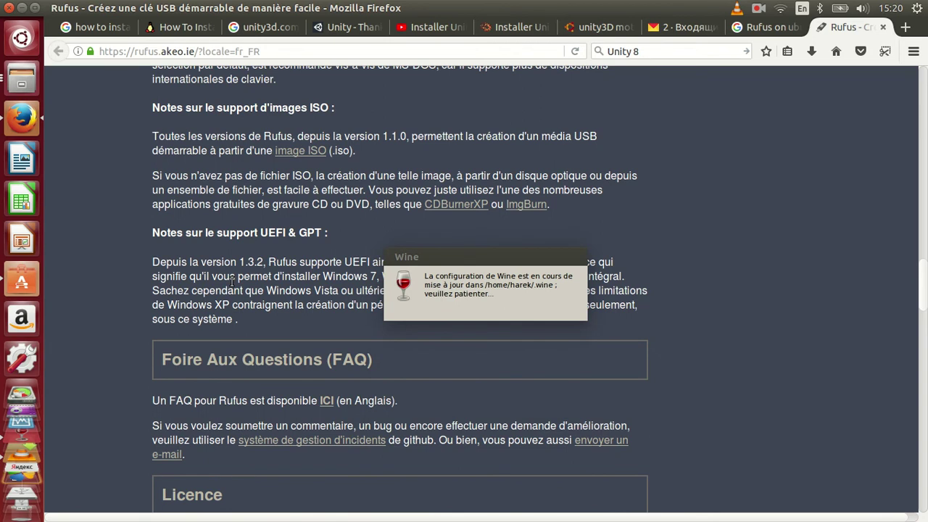
scroll(232, 281, "up", 2)
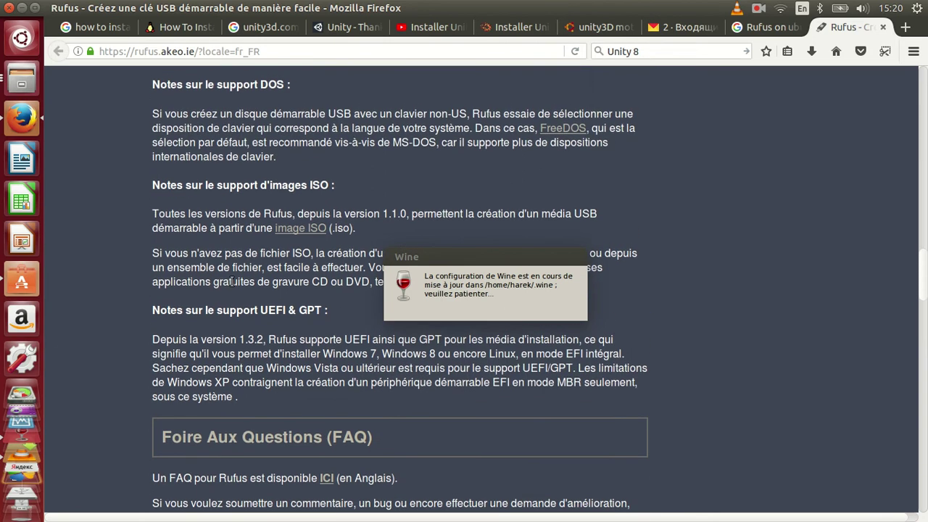
scroll(231, 281, "up", 2)
scroll(230, 281, "up", 4)
scroll(231, 282, "up", 11)
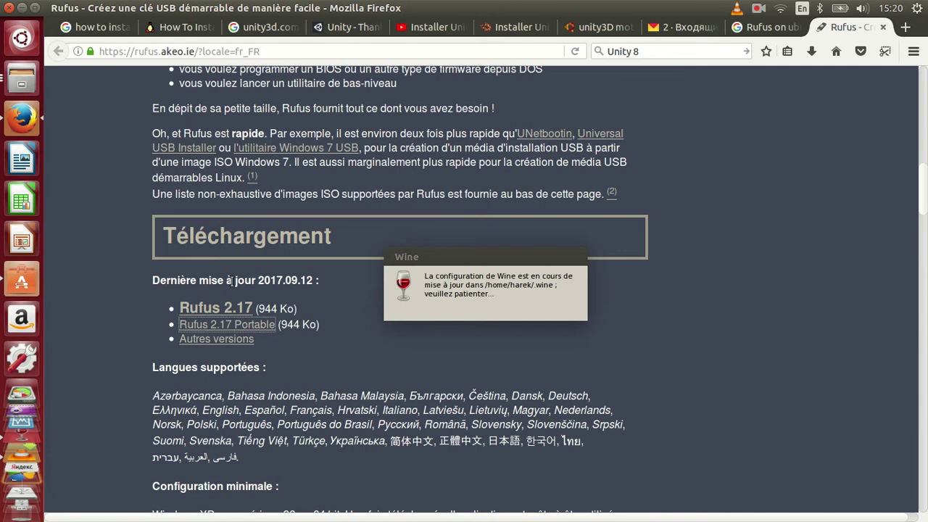
scroll(231, 282, "up", 5)
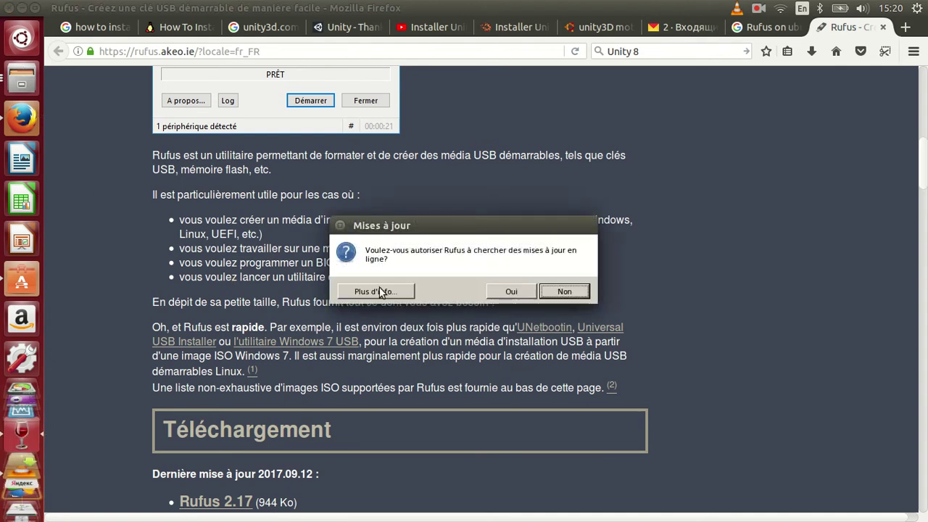
Allow Rufus to check for updates online and move its window clear of the folders on the desktop
left_click(517, 291)
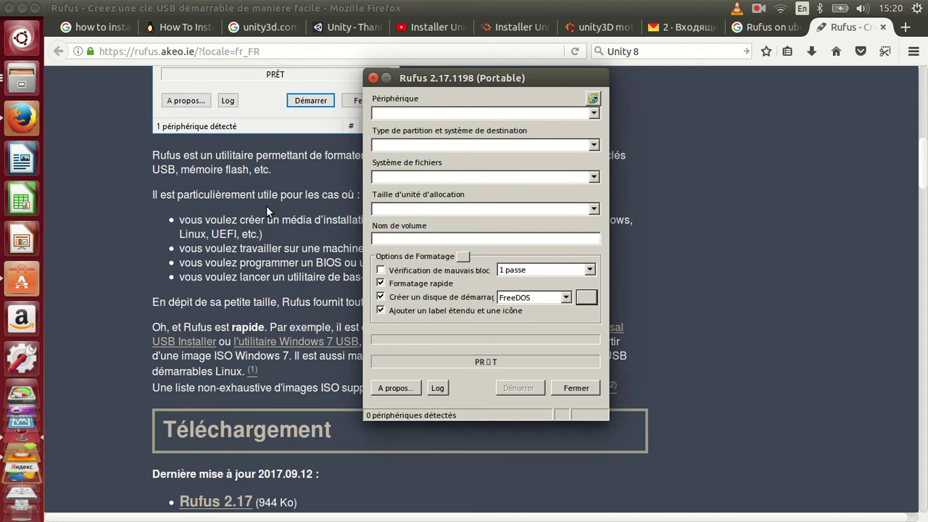
left_click(20, 9)
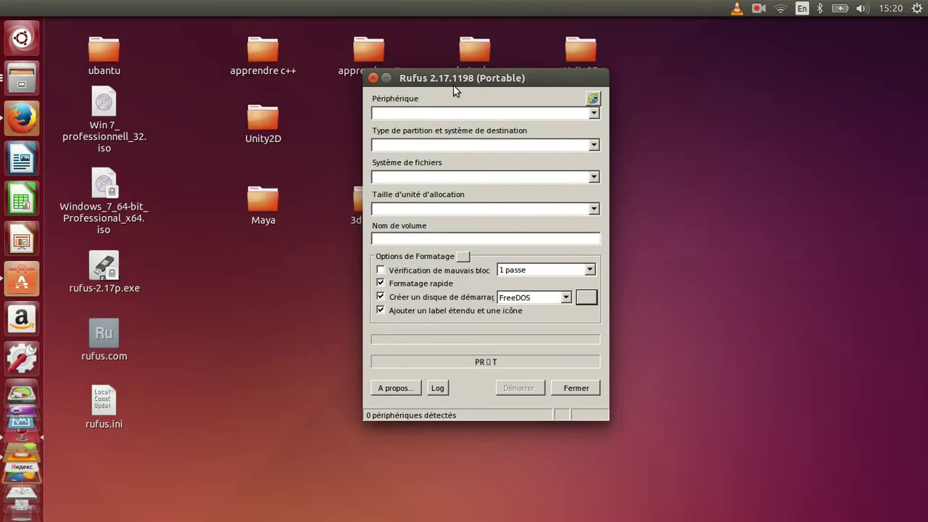
left_click_drag(453, 78, 547, 128)
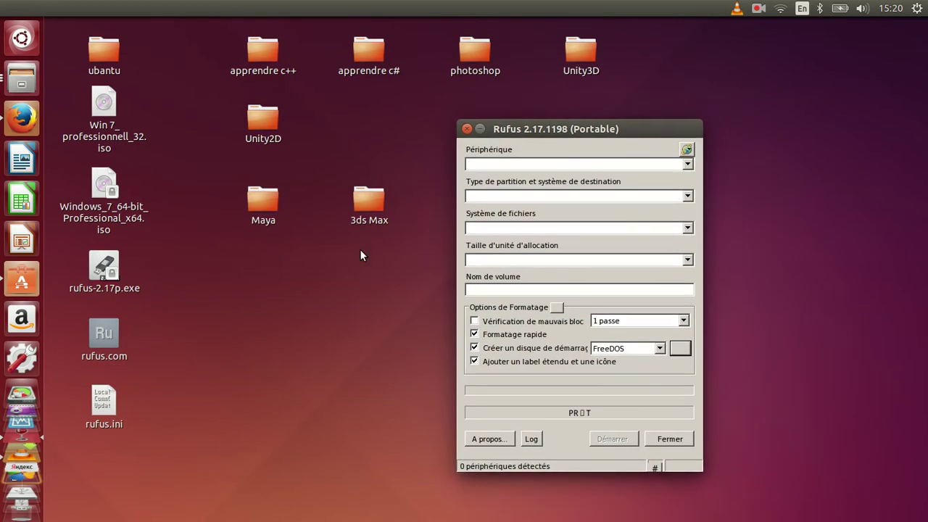
left_click(322, 330)
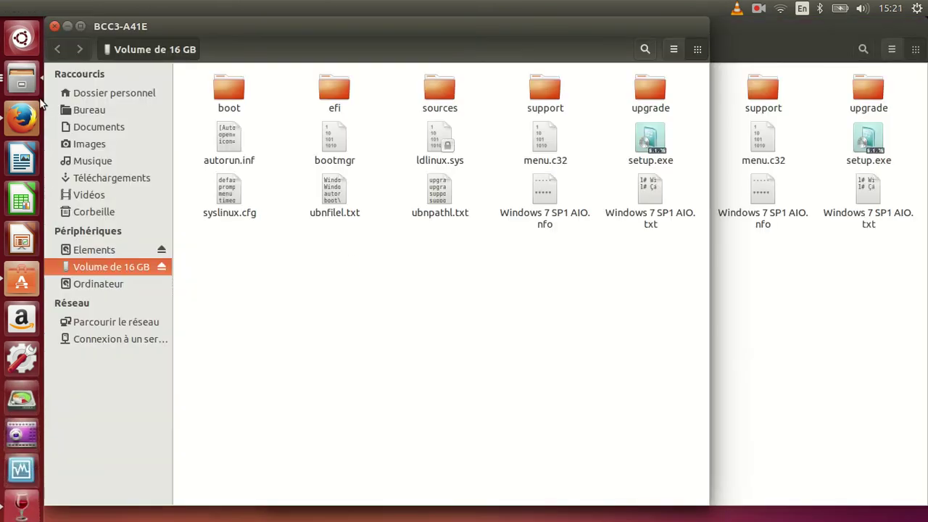
Close the extra file window, select all files on the 16 GB volume, and clear its remaining window off the desktop
left_click(54, 27)
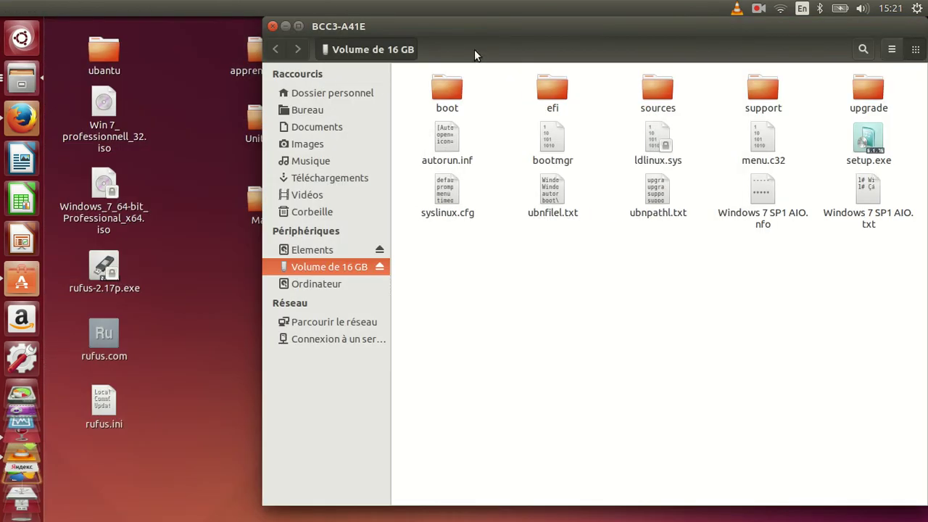
left_click_drag(420, 240, 812, 174)
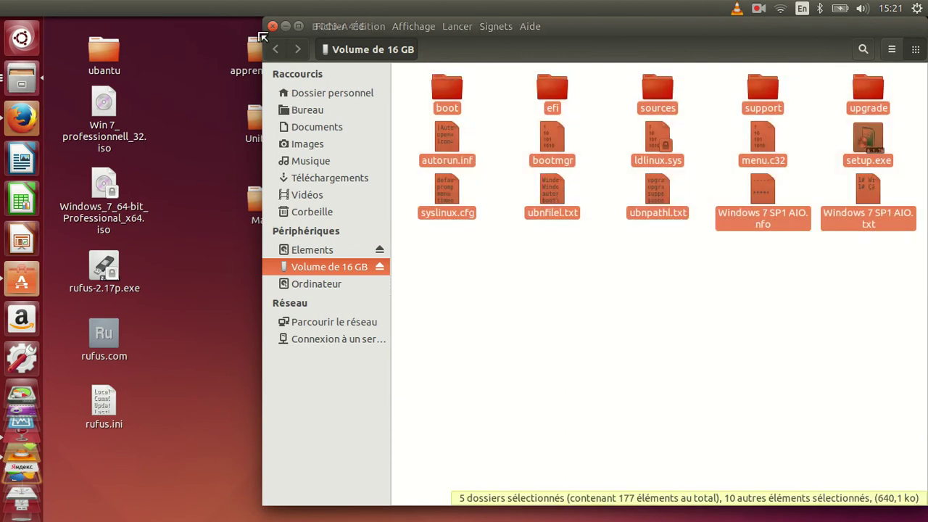
left_click(287, 27)
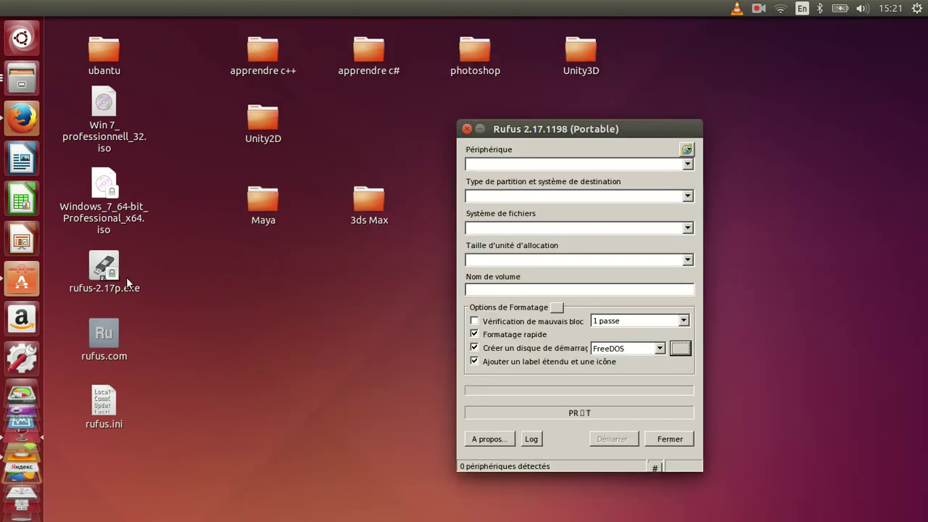
Launch GParted, authenticate with the account password, and move the Rufus window clear of it
left_click(133, 284)
left_click(172, 273)
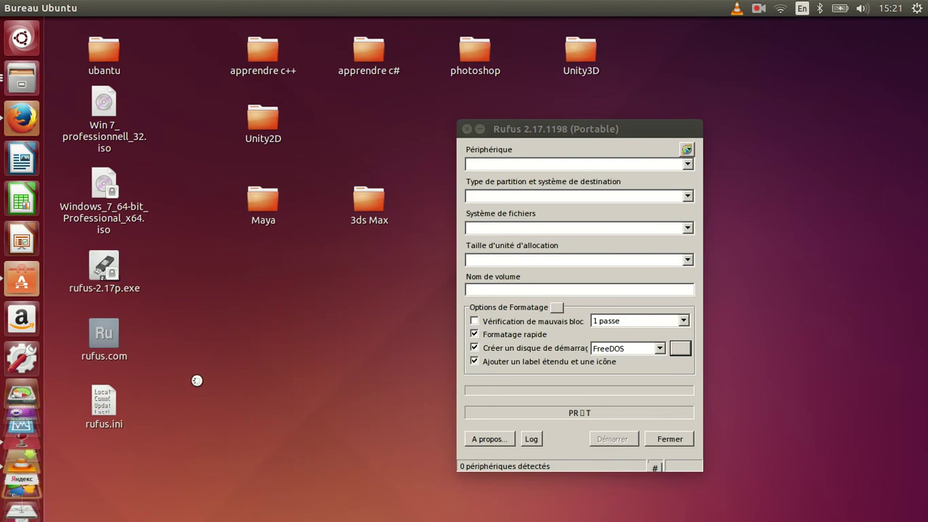
type("******")
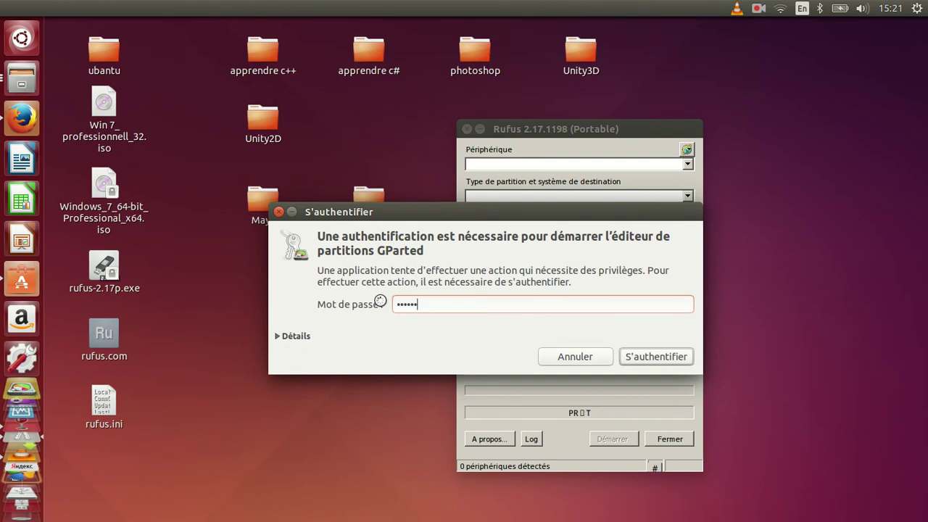
key("Return")
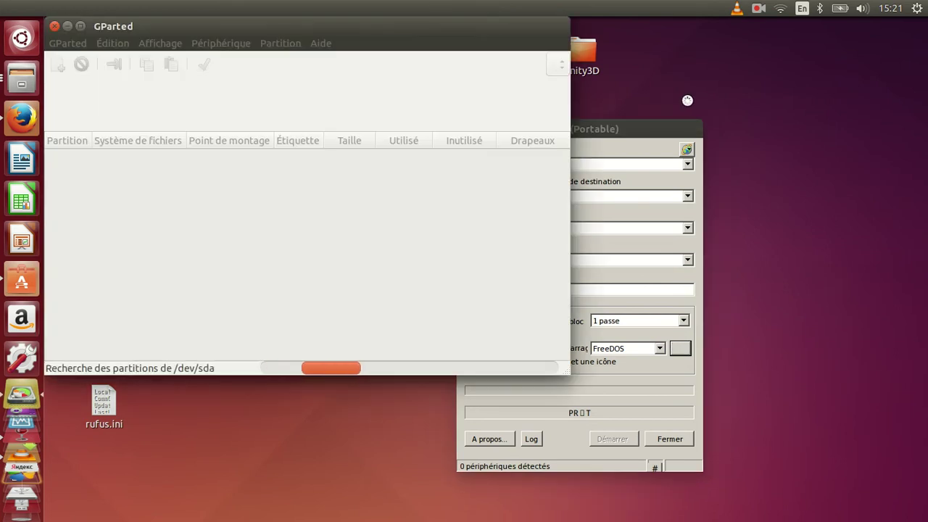
left_click_drag(672, 129, 831, 72)
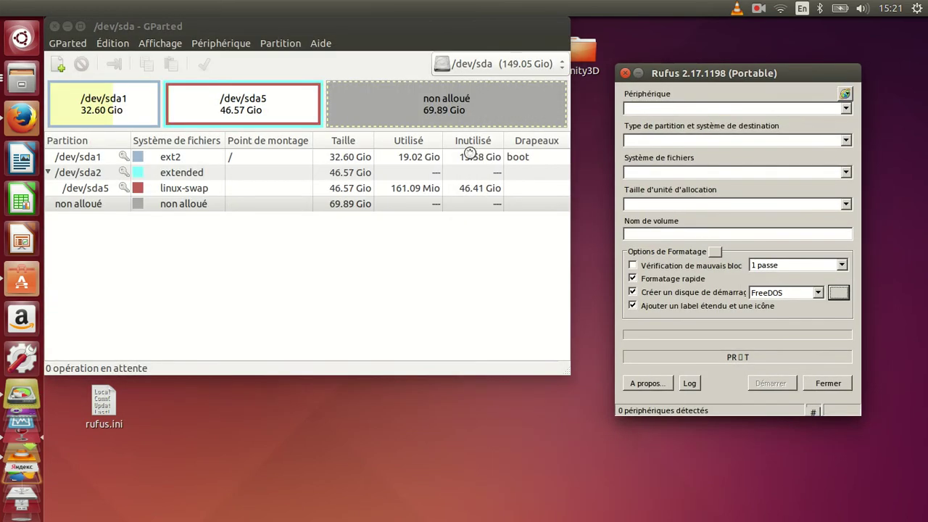
Switch GParted to the /dev/sdb device and unmount its fat32 partition
left_click(496, 65)
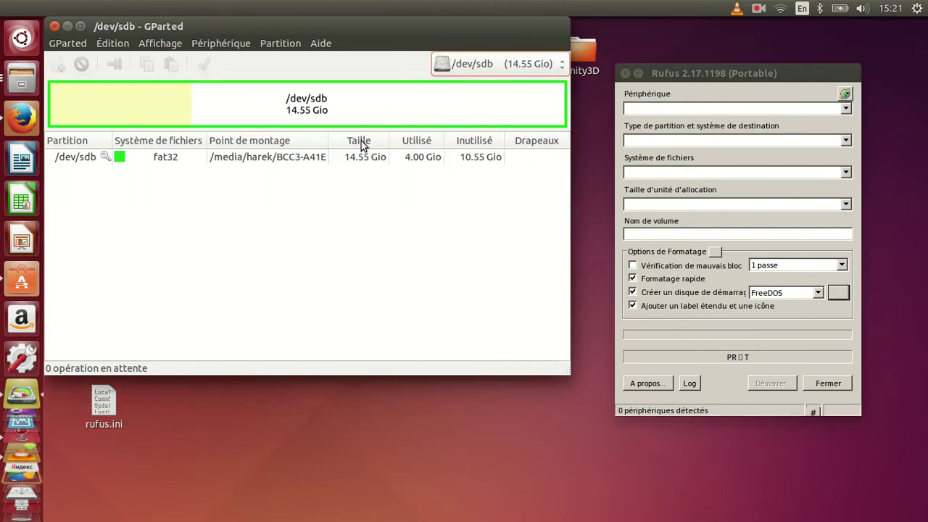
left_click(296, 160)
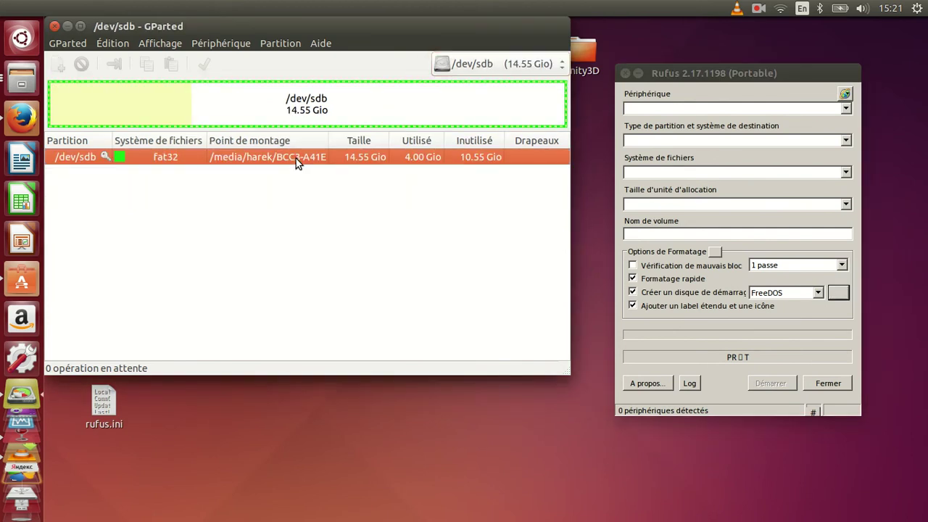
right_click(296, 158)
left_click(342, 281)
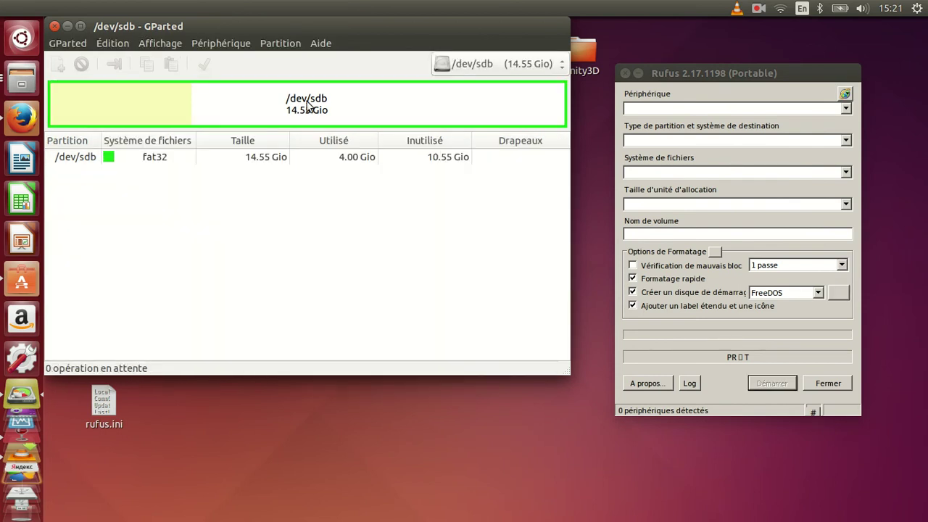
Try to format the /dev/sdb partition as ntfs by applying the pending operation, and close the operation report
left_click(305, 158)
right_click(304, 158)
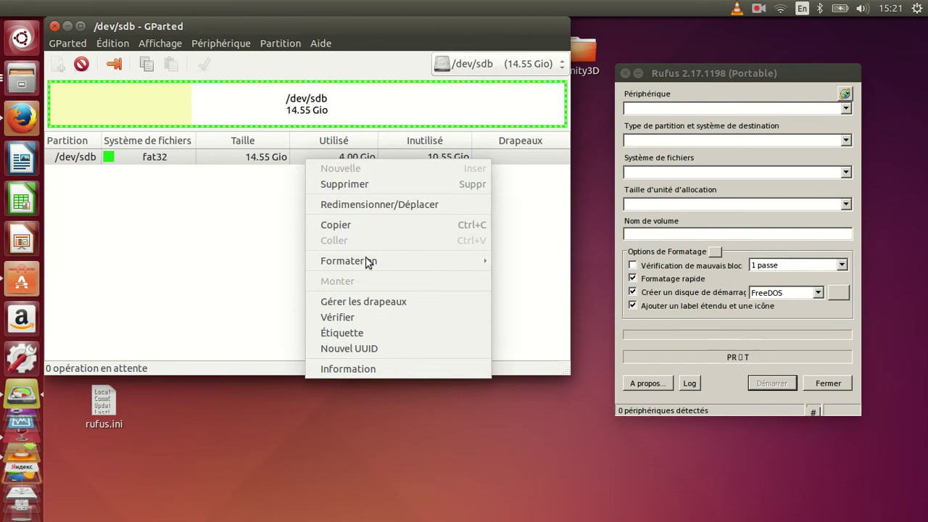
mouse_move(372, 259)
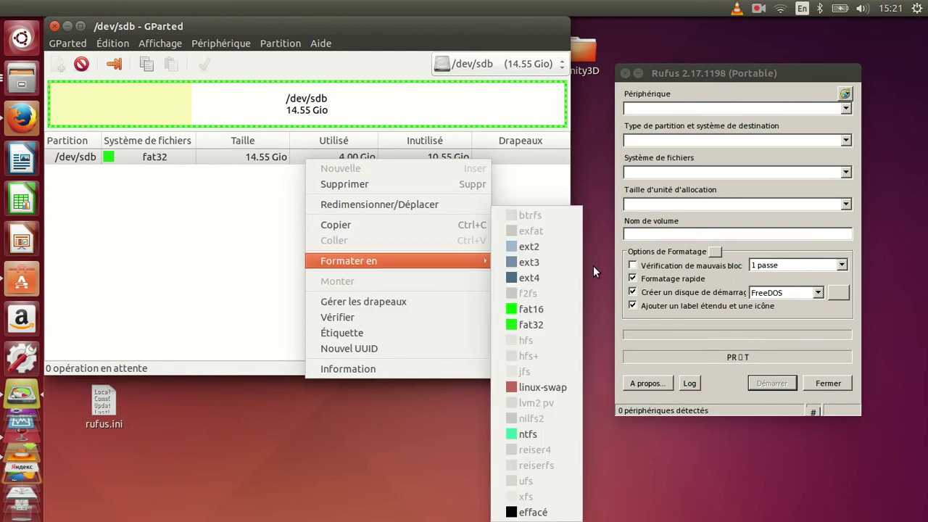
left_click(528, 434)
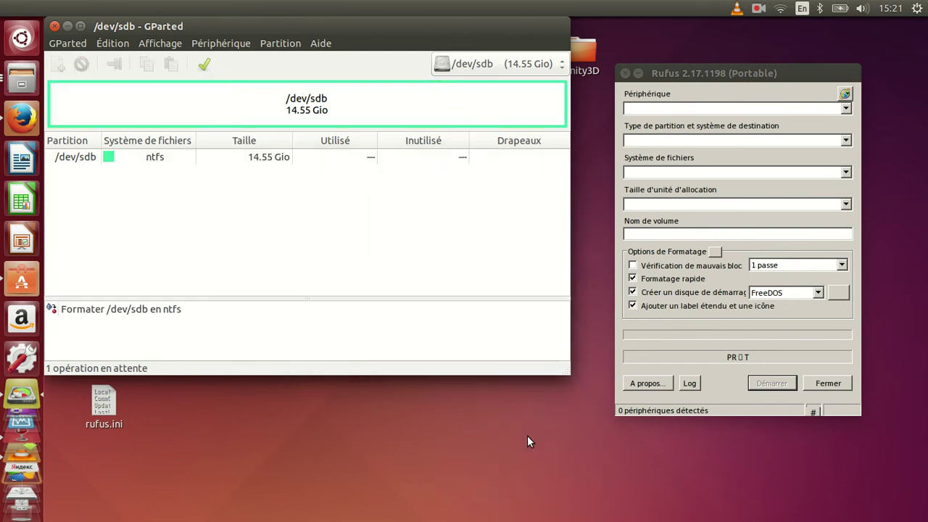
left_click(206, 66)
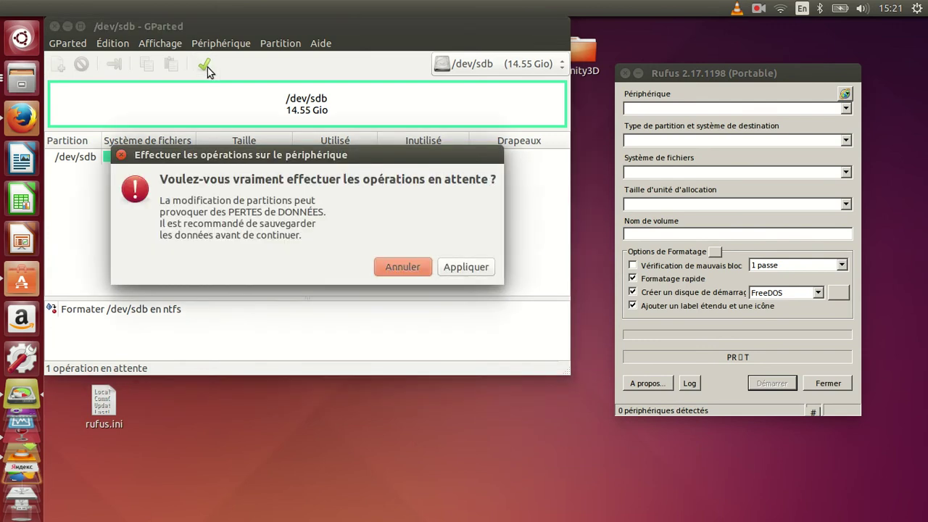
left_click(450, 266)
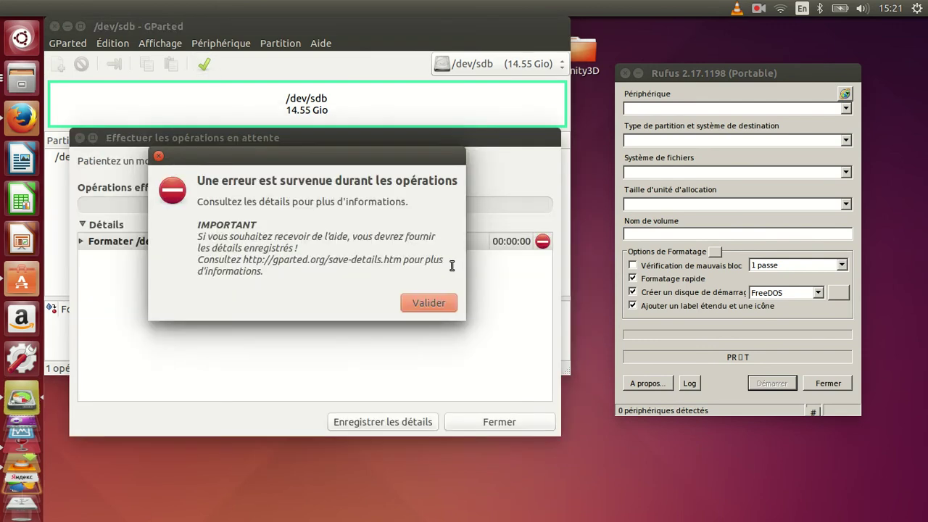
left_click(435, 305)
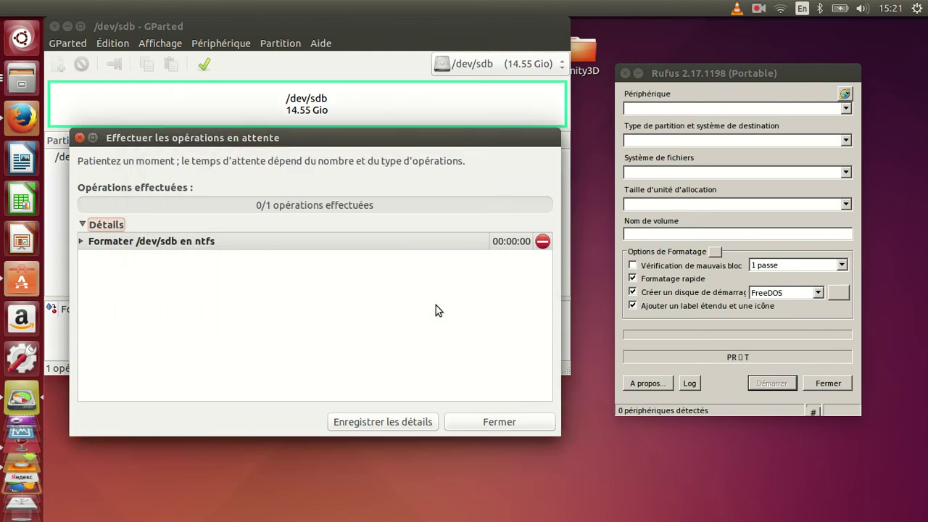
left_click(394, 241)
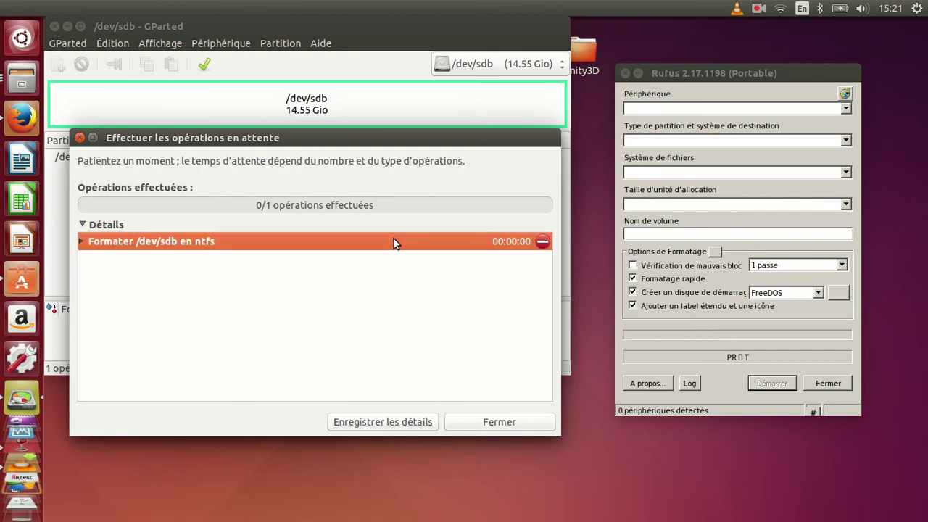
left_click(486, 422)
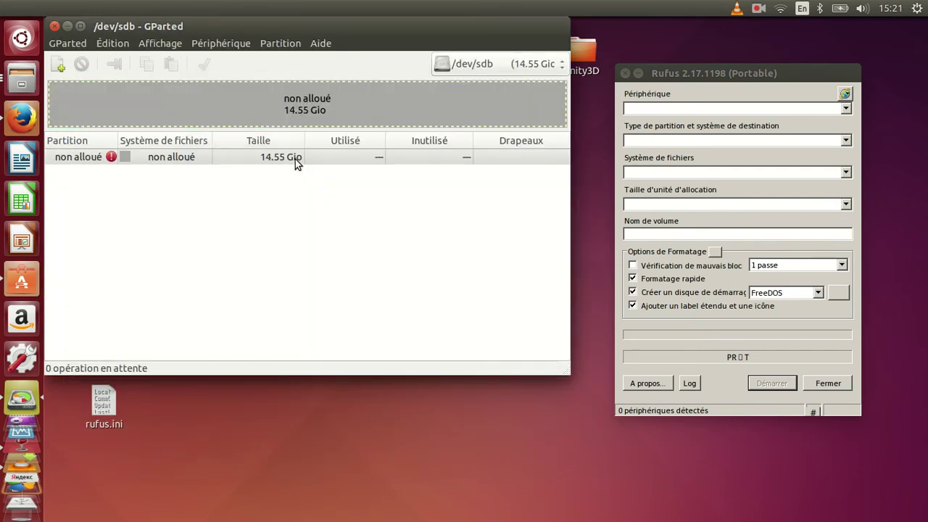
Try to create a new partition in the unallocated space of /dev/sdb
left_click(295, 159)
right_click(295, 159)
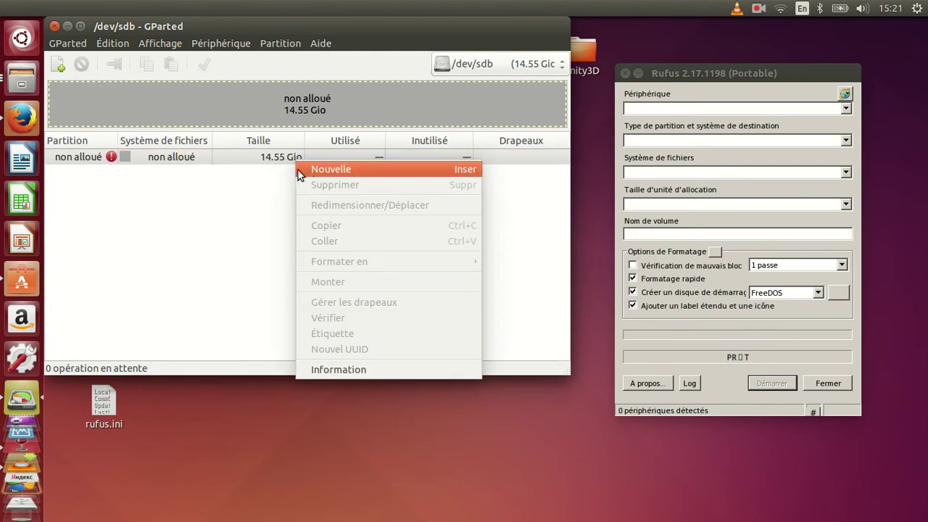
left_click(306, 169)
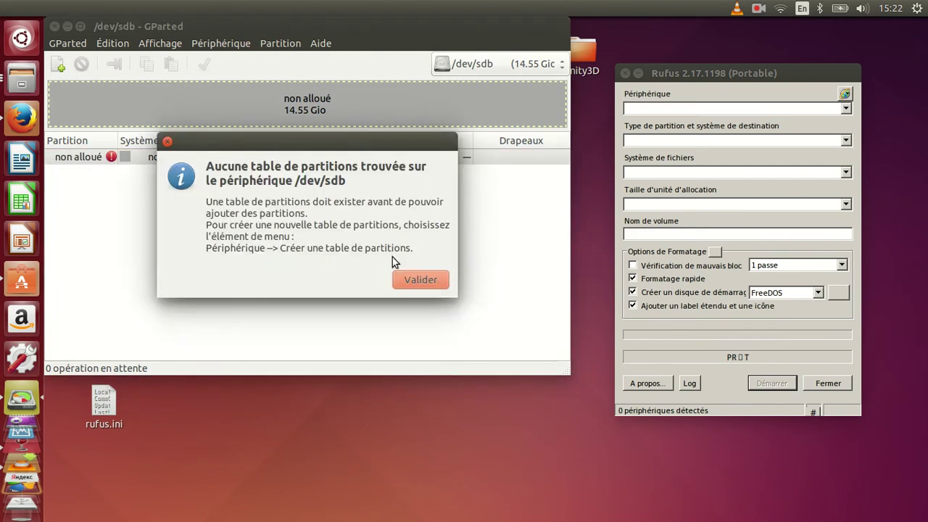
left_click(412, 282)
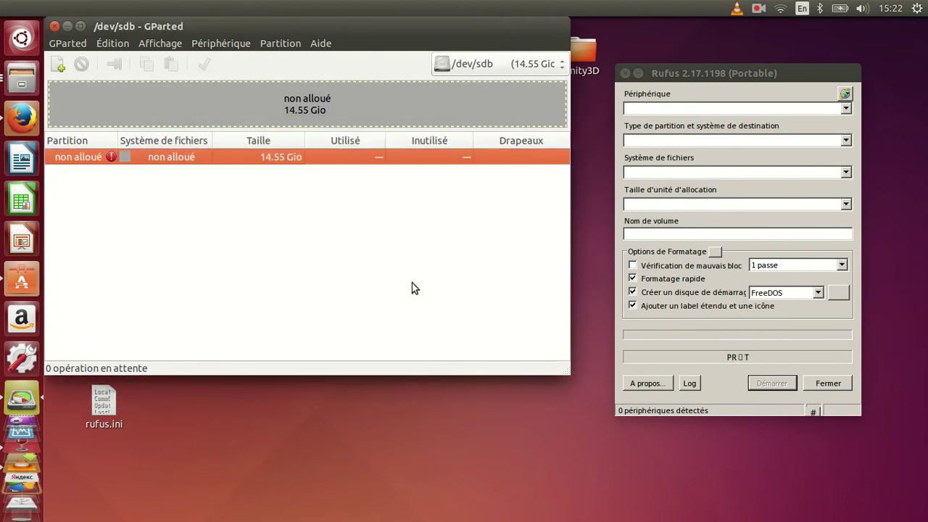
Check the options for the unallocated space and the device list, and close GParted
right_click(242, 159)
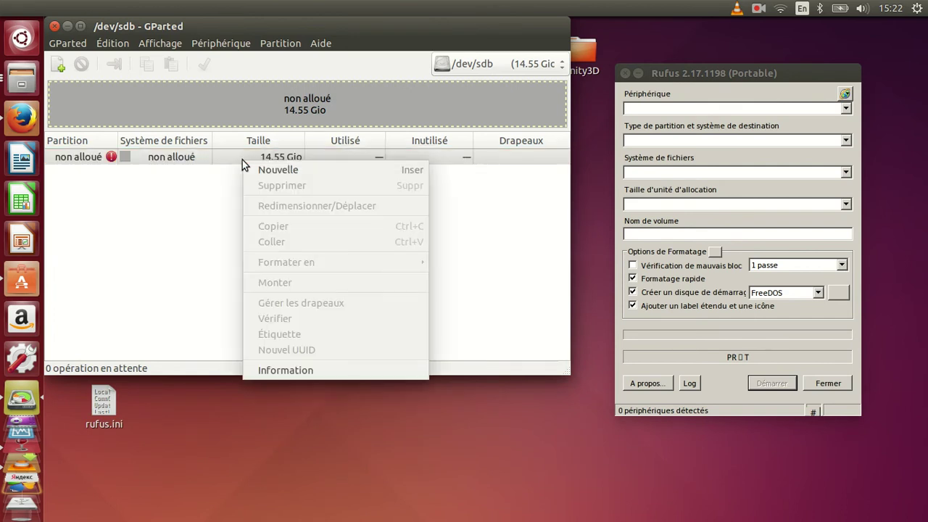
left_click(209, 218)
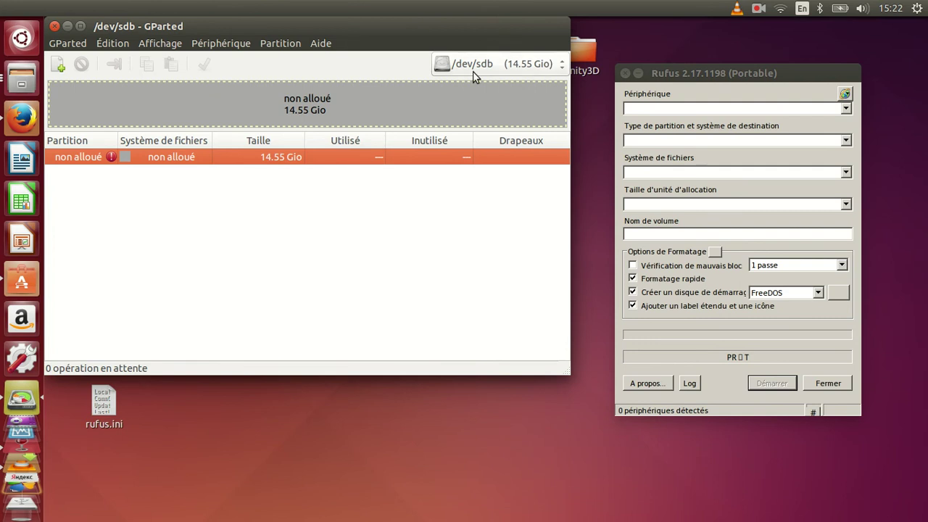
left_click(474, 68)
left_click(479, 65)
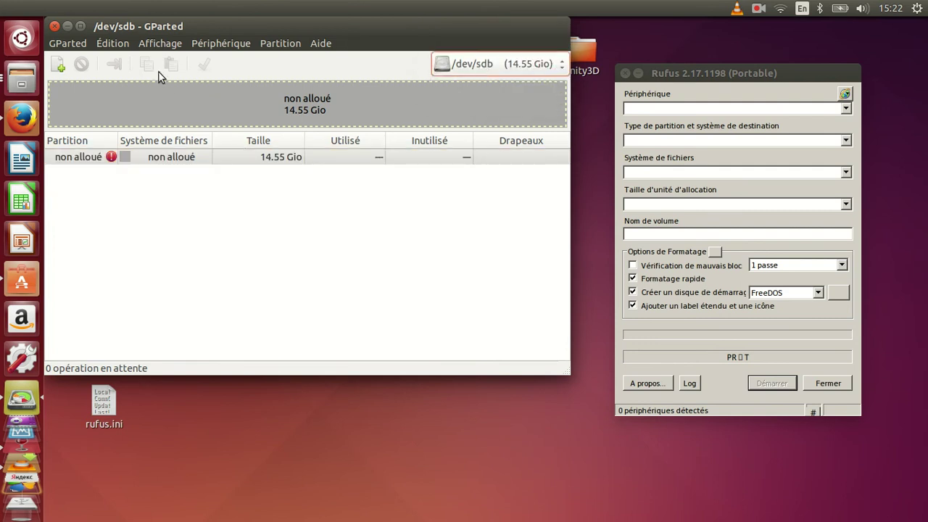
left_click(55, 26)
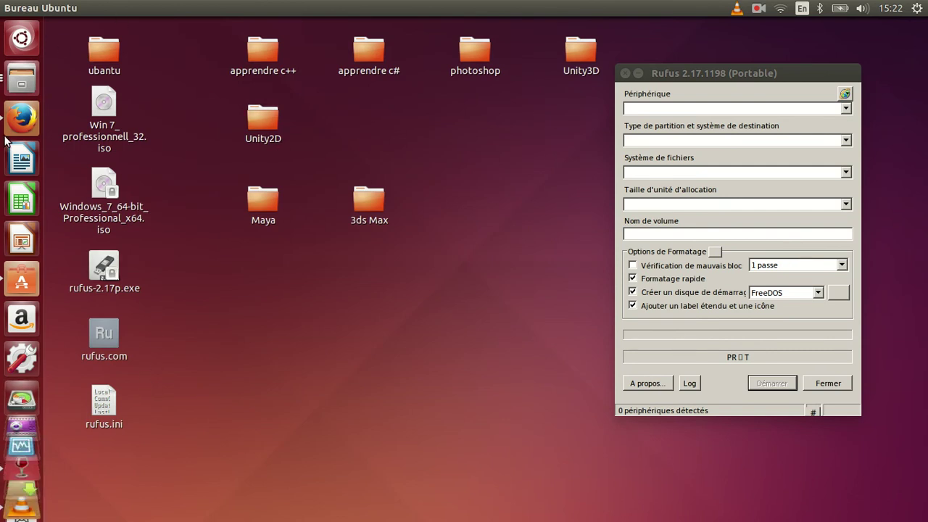
Close the three file windows showing the Elements drive
scroll(21, 497, "down", 4)
scroll(22, 413, "down", 4)
left_click(20, 469)
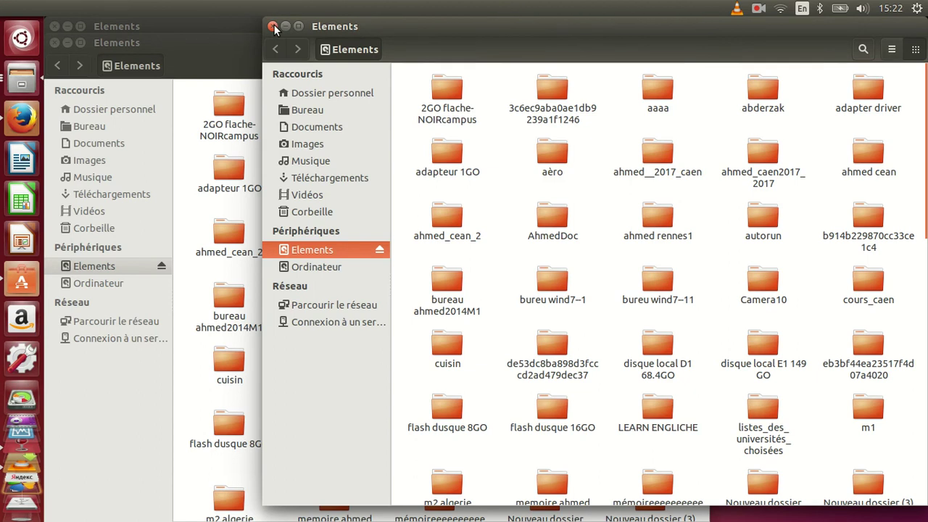
left_click(274, 28)
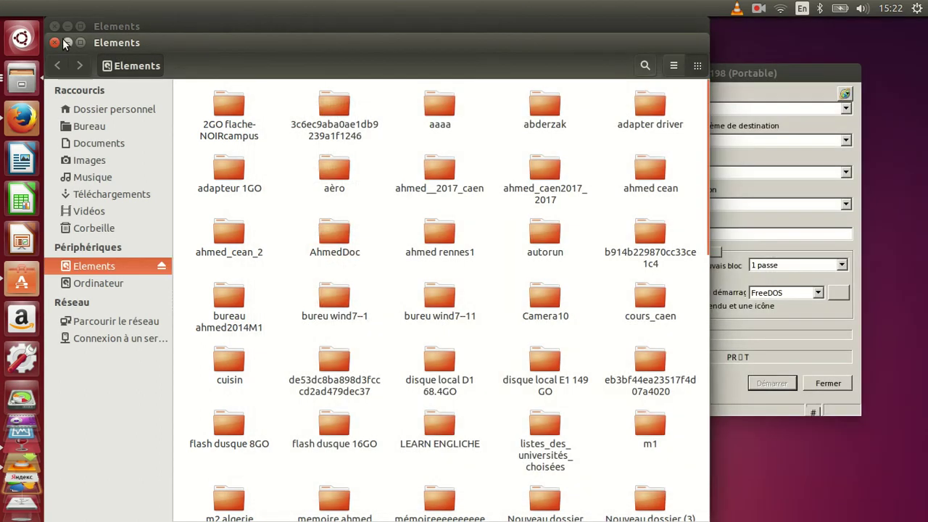
left_click(55, 42)
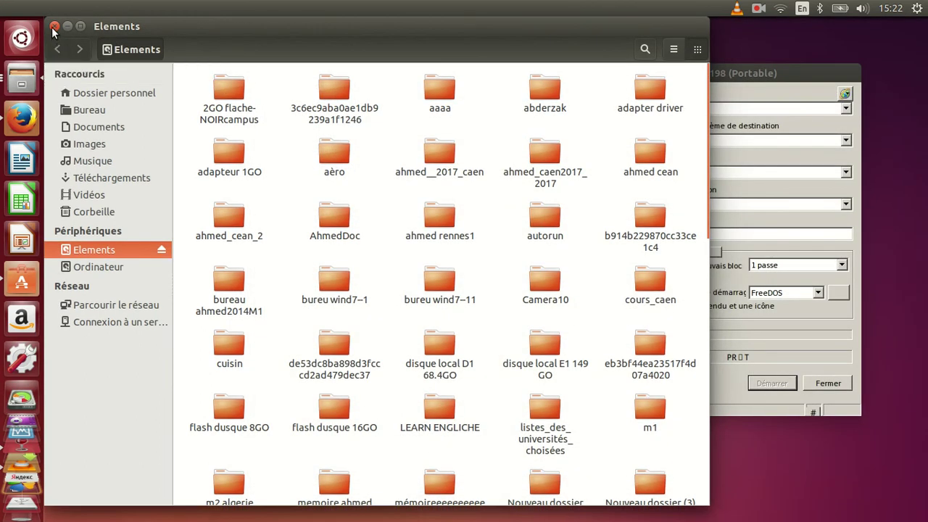
left_click(53, 27)
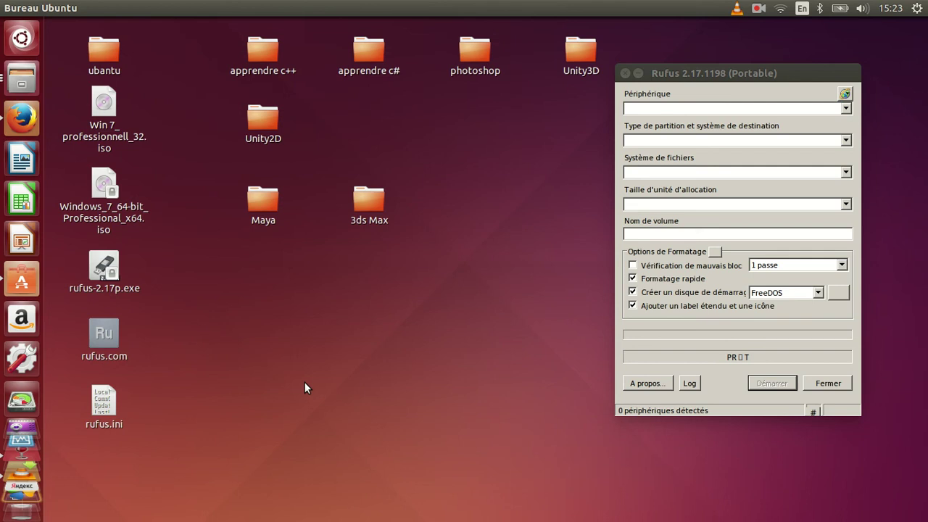
Move the file window of the empty 4.0 GB volume aside and close it
scroll(21, 409, "down", 5)
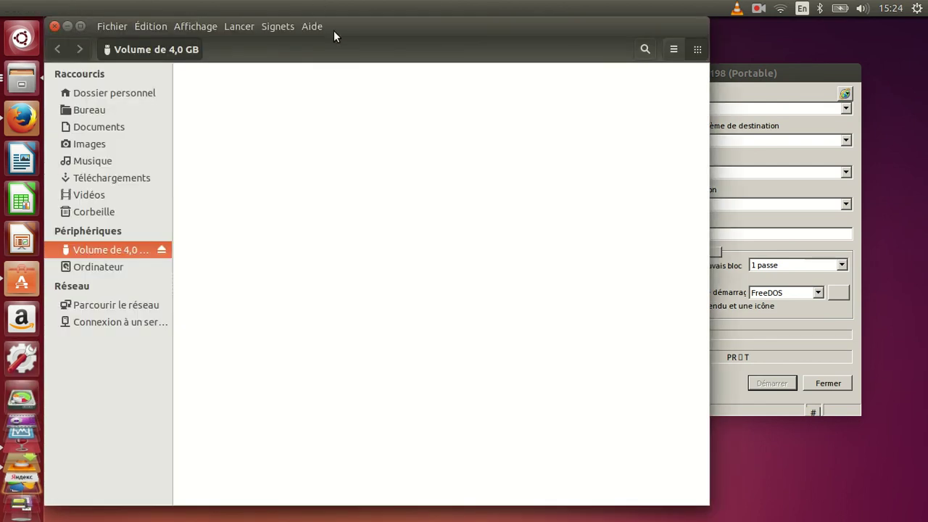
left_click_drag(331, 29, 345, 94)
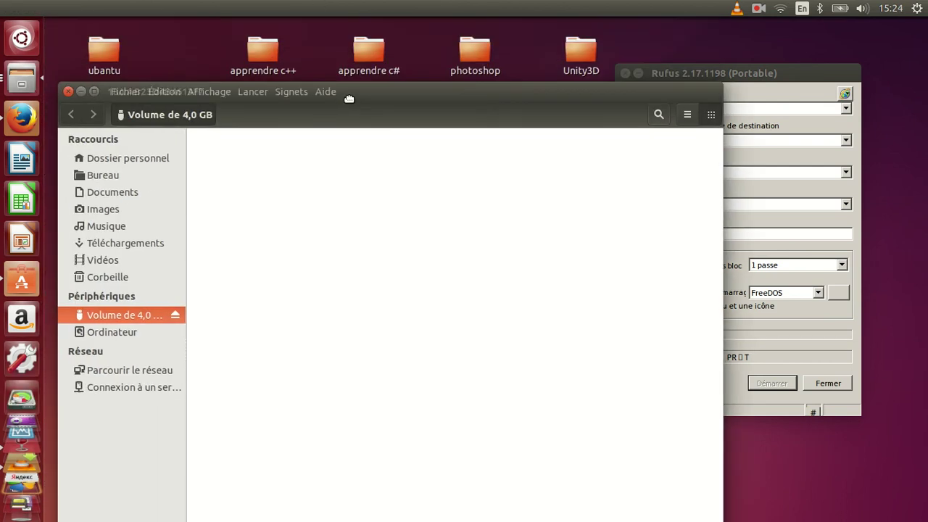
left_click(68, 92)
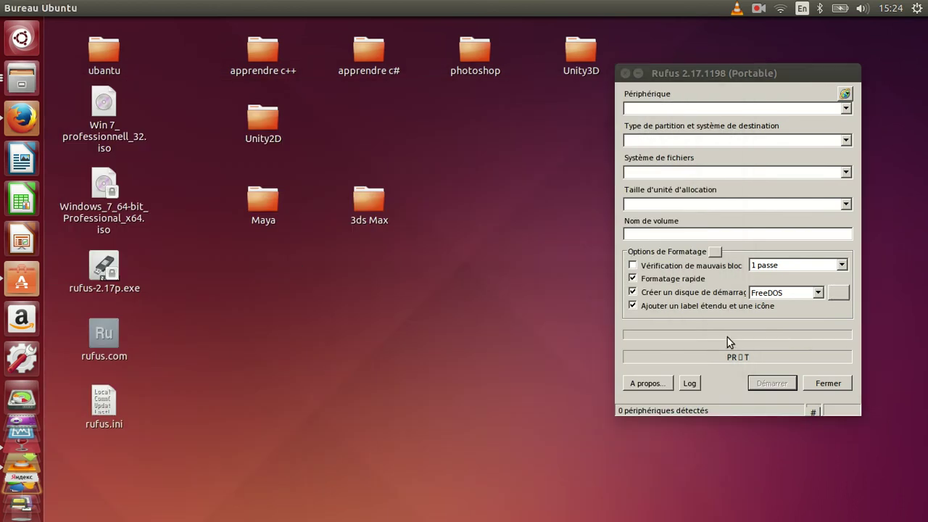
Move the Rufus window toward the middle of the desktop and check its device list and language choices
left_click_drag(750, 75, 474, 117)
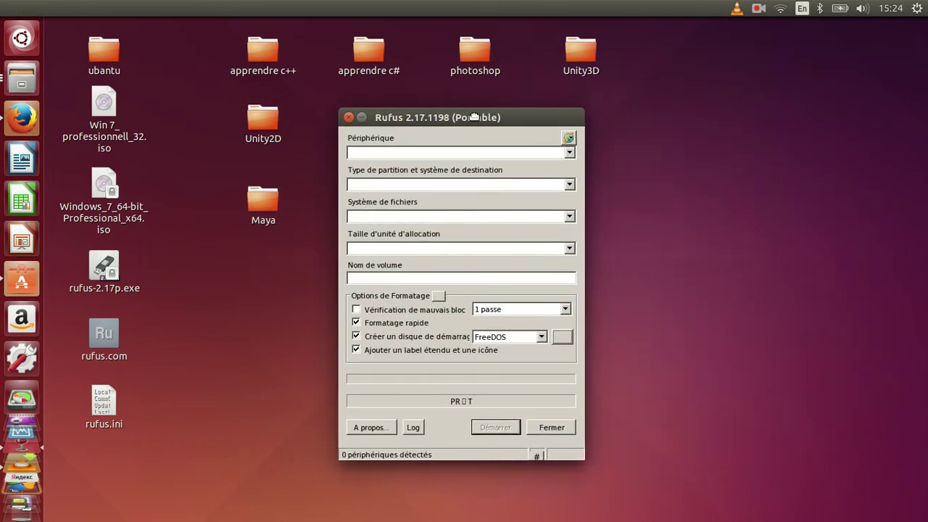
left_click(572, 155)
left_click(573, 155)
left_click(571, 153)
left_click(570, 138)
left_click(570, 138)
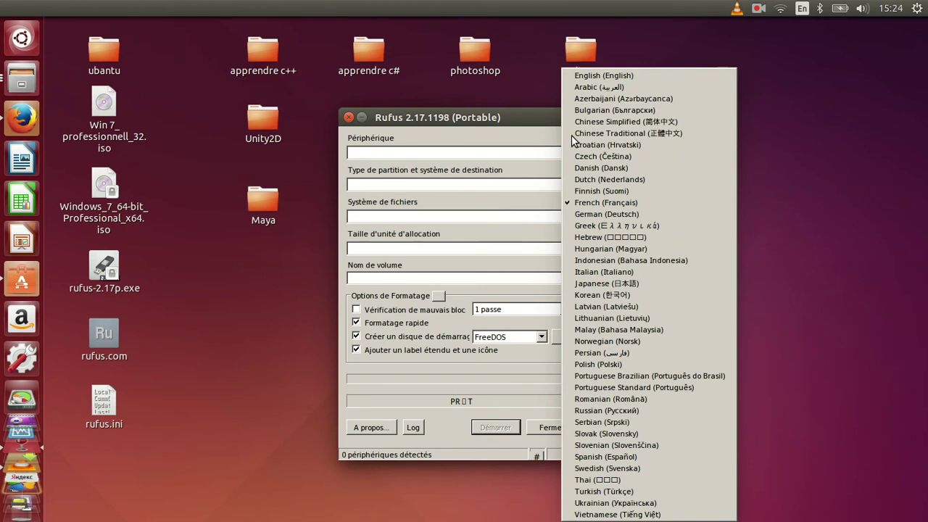
left_click(505, 155)
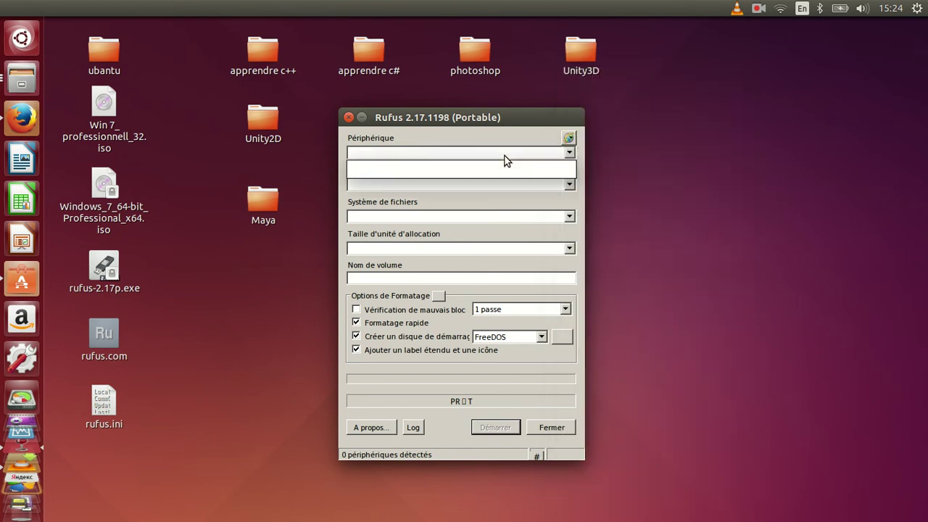
Check the available choices for the device and for the partition scheme and target system in Rufus
left_click(507, 155)
left_click(509, 155)
left_click(509, 155)
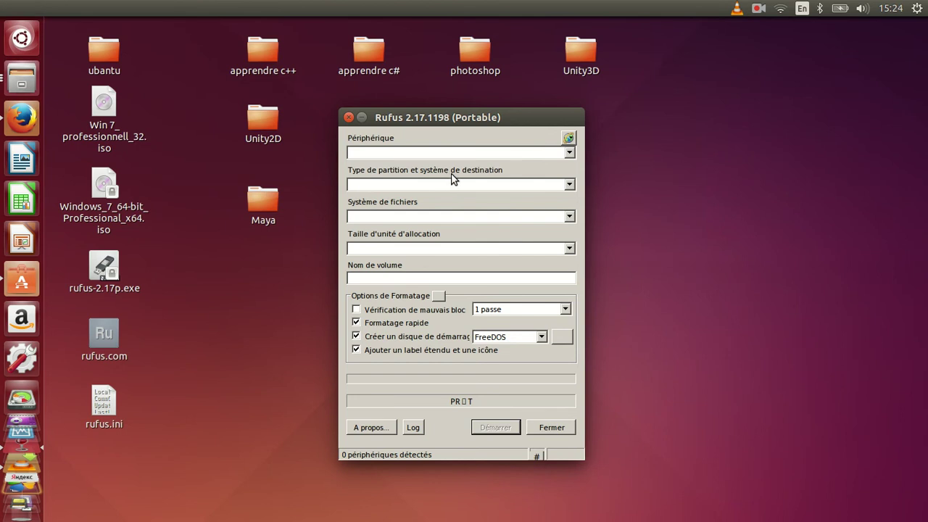
left_click(569, 185)
left_click(570, 185)
Enable the bad block check, show the advanced format options, and move the Rufus window up so it fits the desktop
left_click(456, 311)
left_click(436, 296)
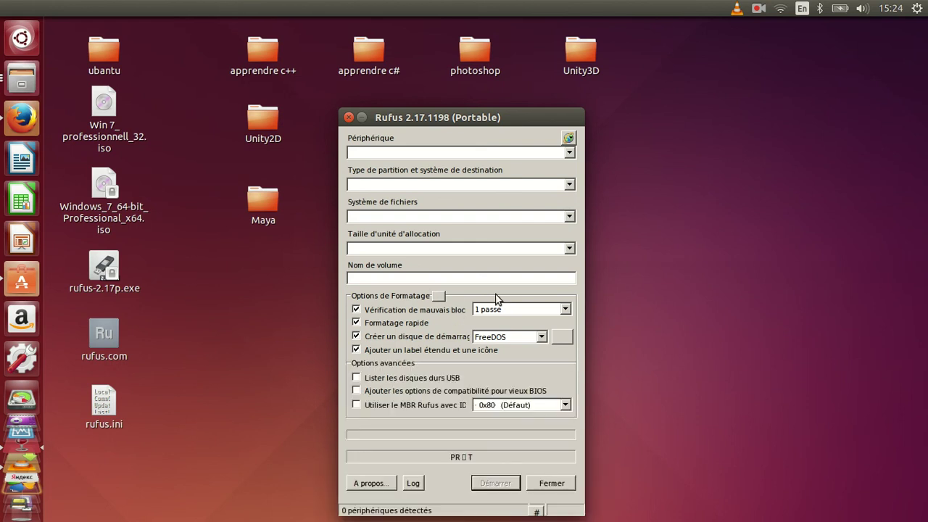
left_click_drag(503, 110, 501, 50)
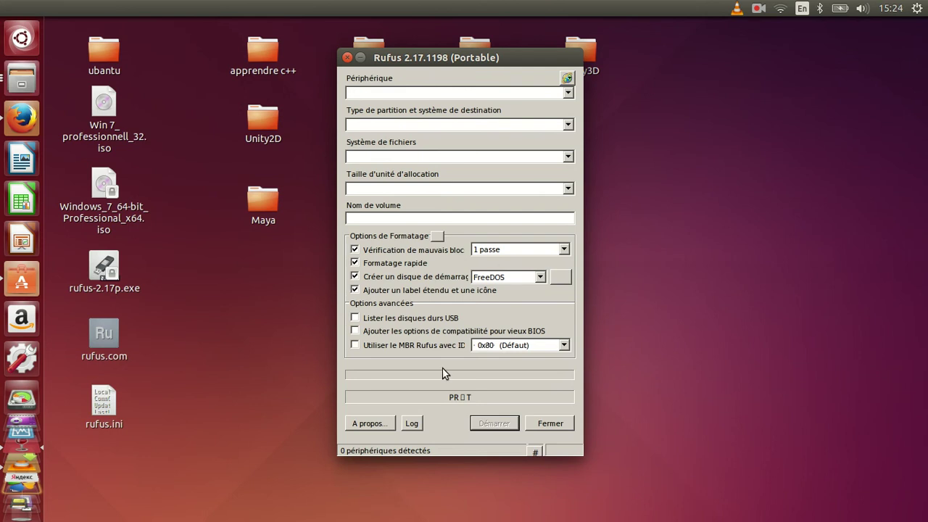
Check the disk IDs offered for the Rufus MBR and set the bootable disk type to Image ISO
left_click(563, 348)
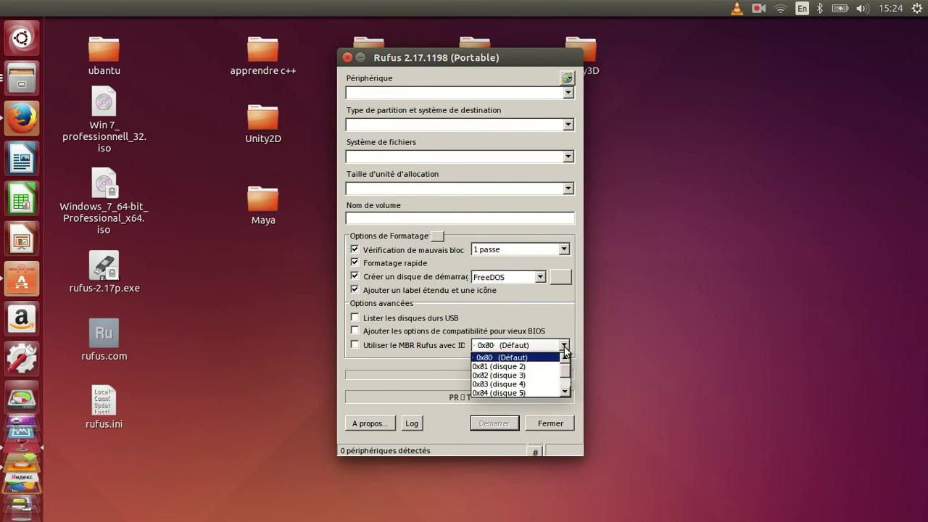
left_click(564, 351)
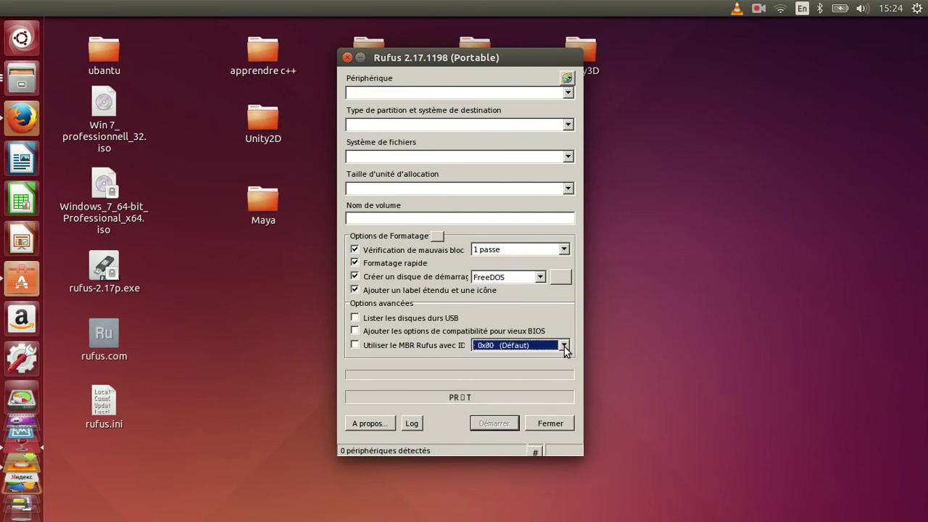
left_click(540, 279)
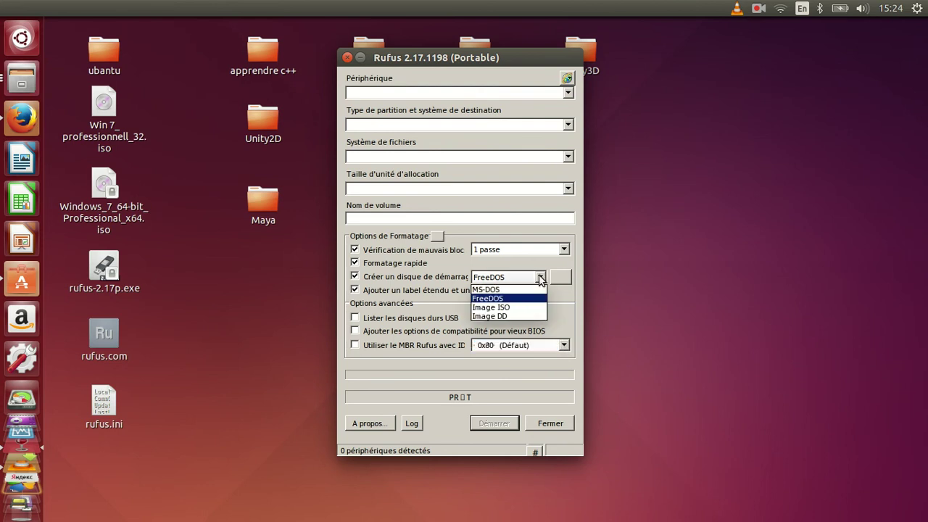
left_click(540, 308)
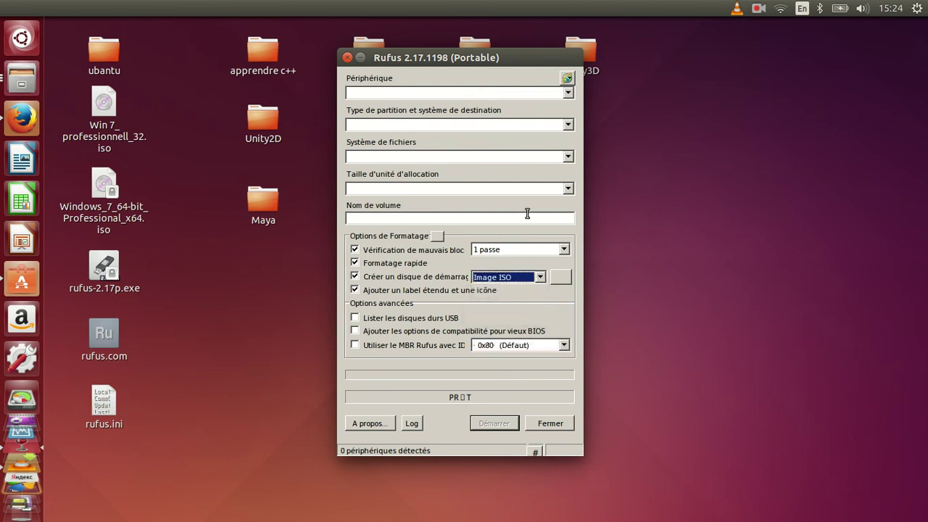
Check the allocation unit size, device and file system choices, and close Rufus
left_click(568, 188)
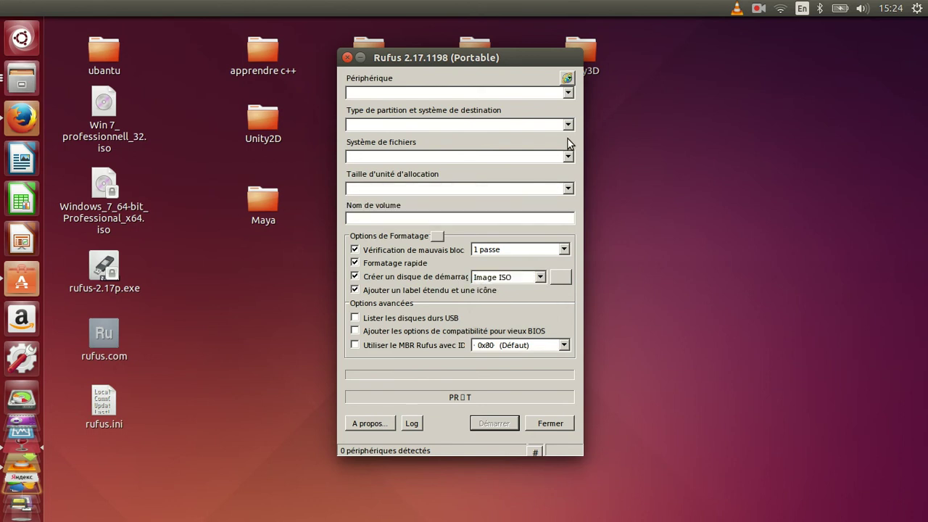
left_click(567, 94)
left_click(568, 97)
left_click(569, 159)
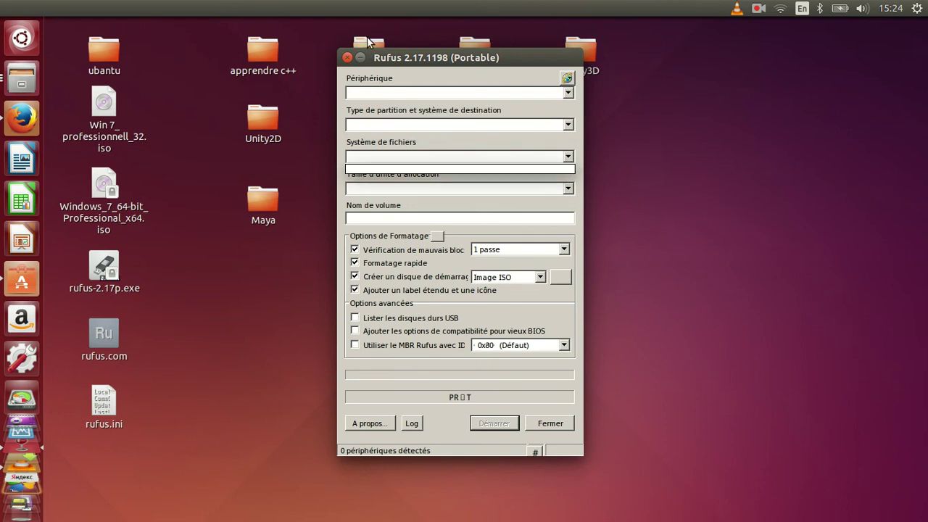
left_click(347, 57)
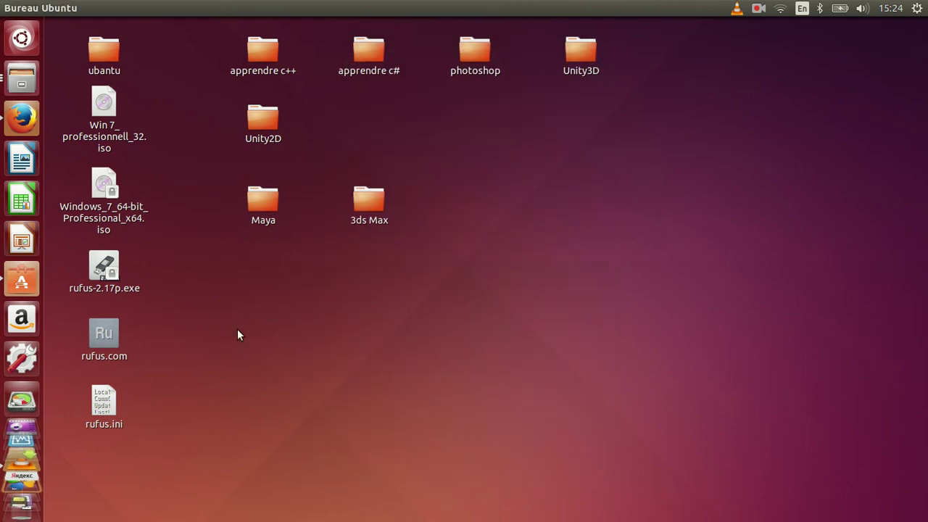
Move the rufus.ini file on the desktop up to just below rufus-2.17p.exe
left_click(136, 385)
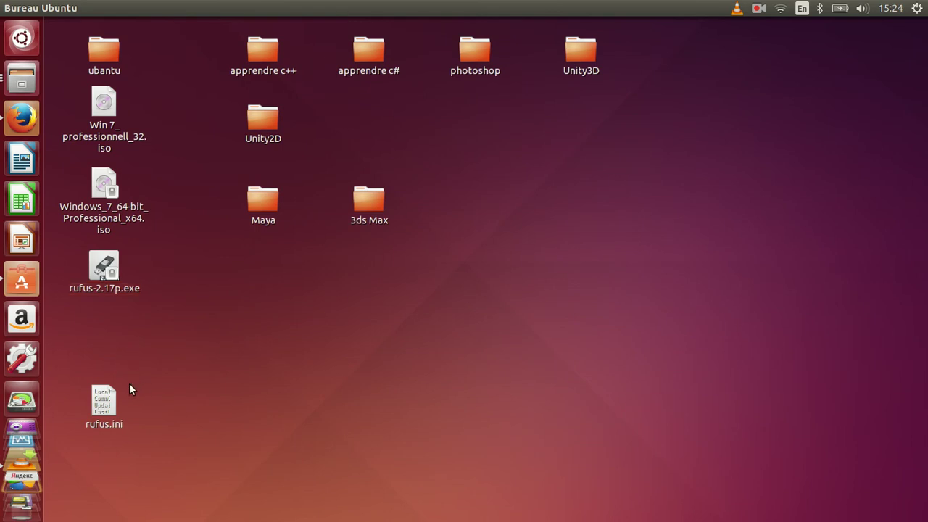
left_click_drag(102, 400, 104, 340)
left_click(167, 355)
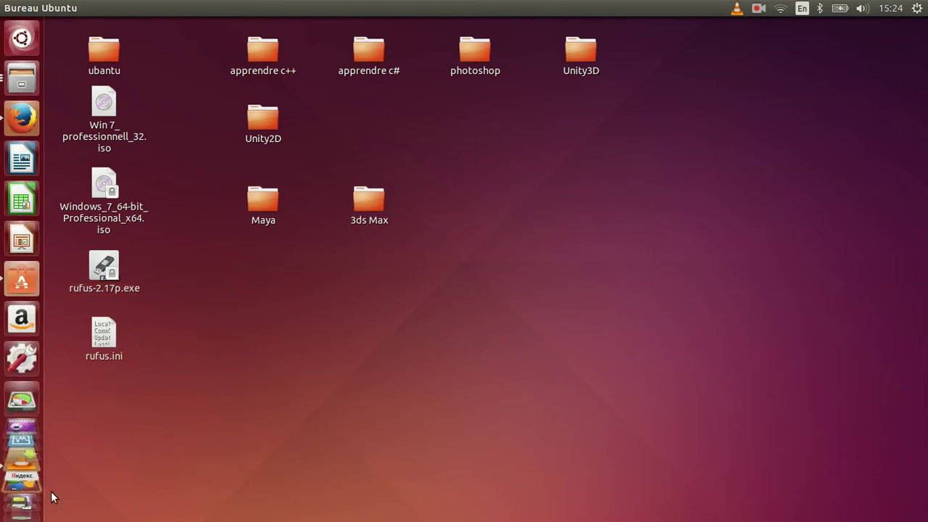
scroll(21, 493, "down", 3)
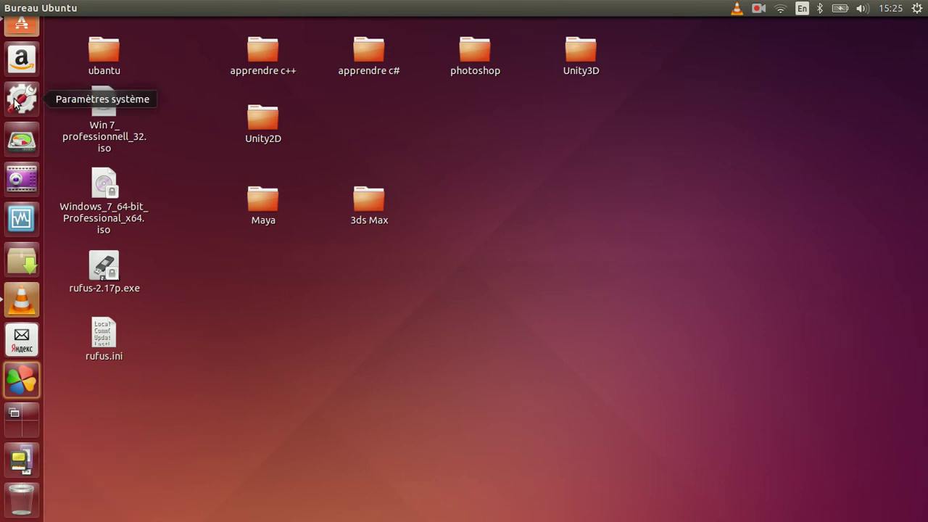
scroll(22, 51, "up", 3)
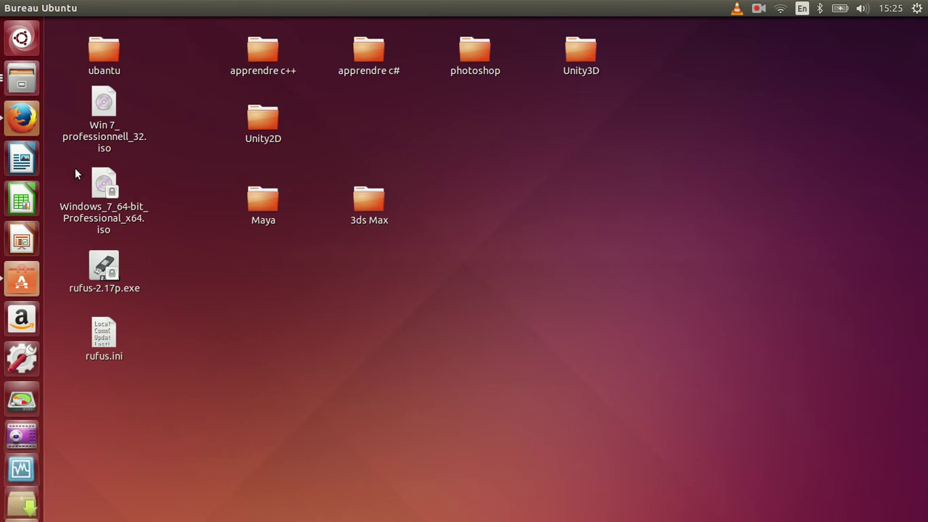
Open rufus-2.17p.exe from the desktop with the Wine Windows program loader
left_click(113, 263)
right_click(113, 263)
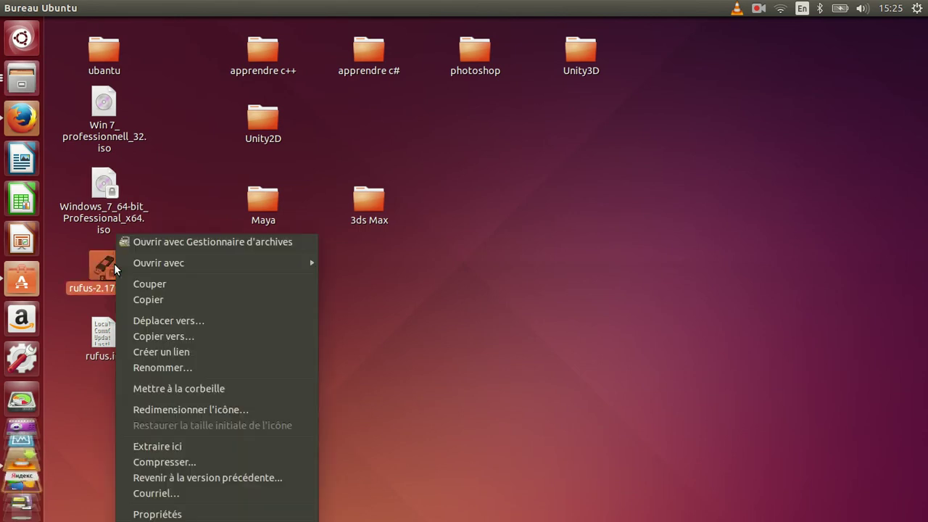
mouse_move(165, 261)
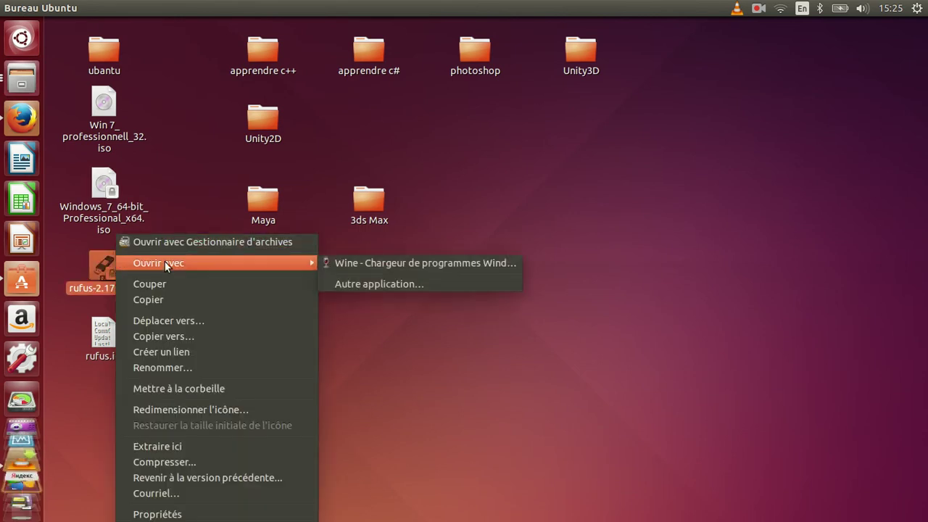
left_click(346, 262)
left_click(439, 327)
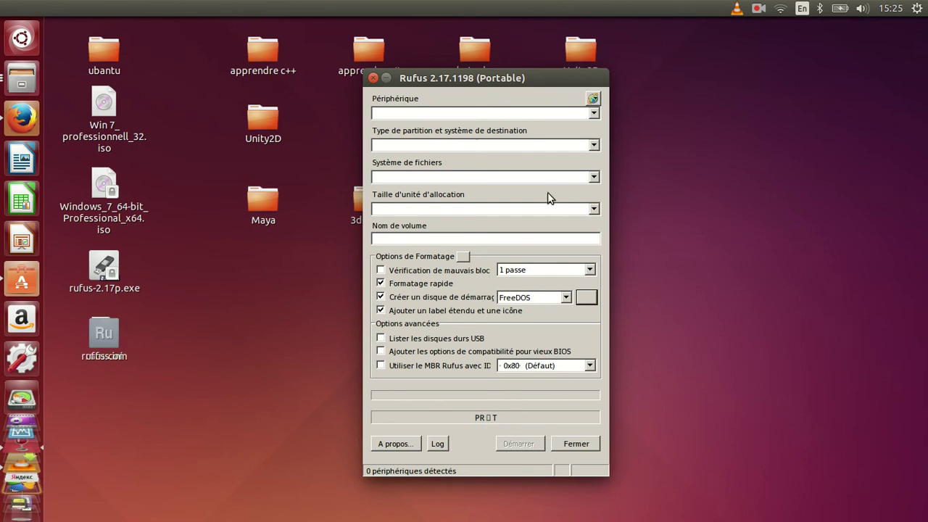
Check the choices for the device, partition scheme, file system and allocation unit size in the reopened Rufus window
left_click(593, 114)
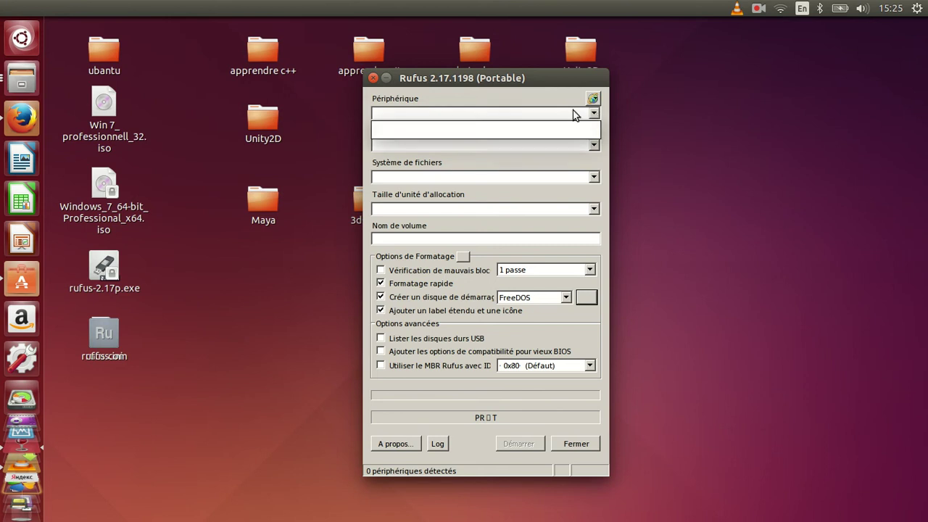
left_click(573, 115)
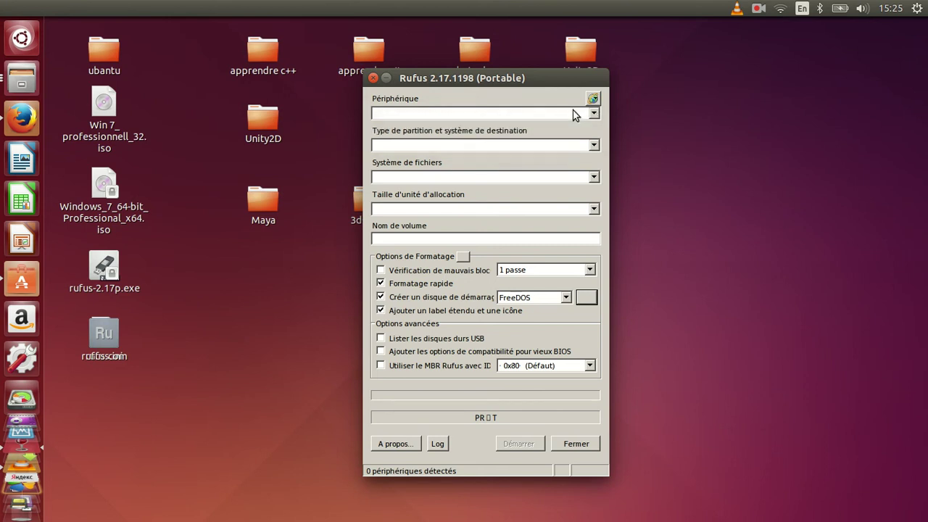
left_click(594, 146)
left_click(594, 146)
left_click(594, 176)
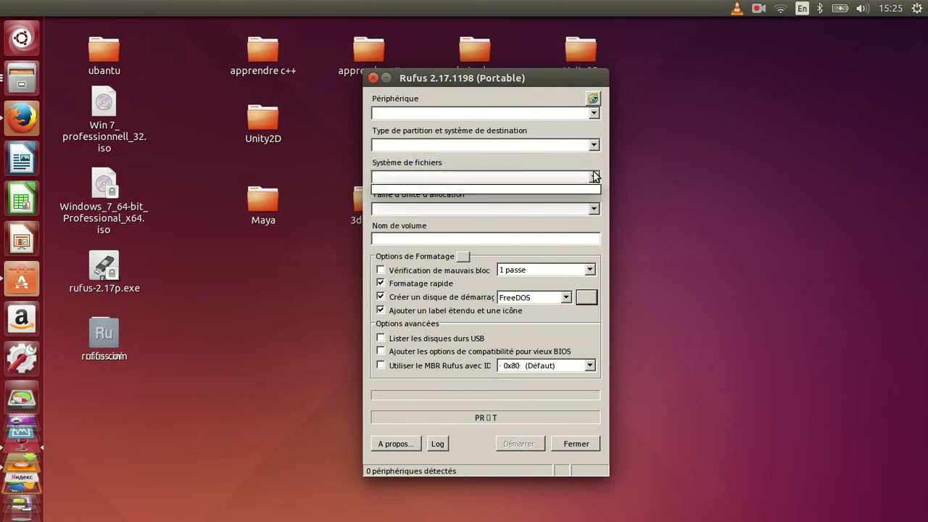
left_click(594, 176)
left_click(593, 210)
left_click(594, 210)
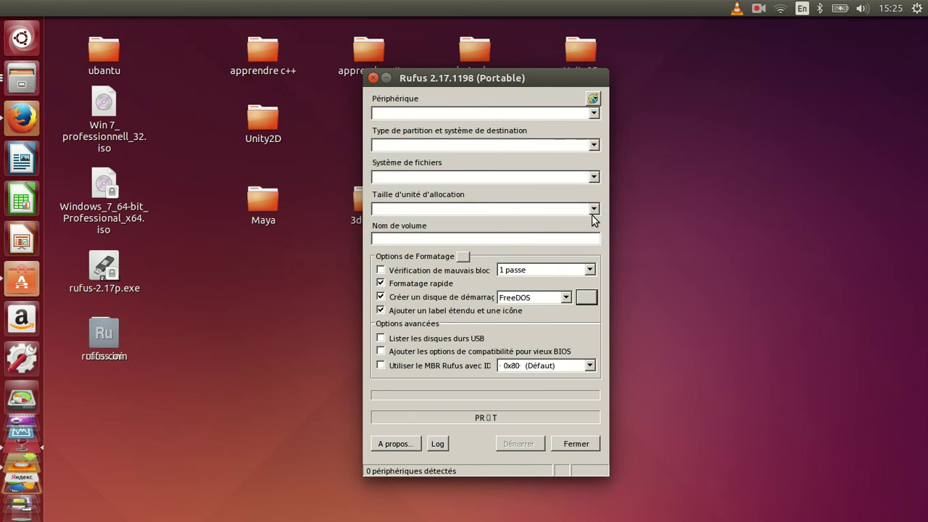
Check the number of passes offered for the bad block check and recheck the file system choices
left_click(590, 271)
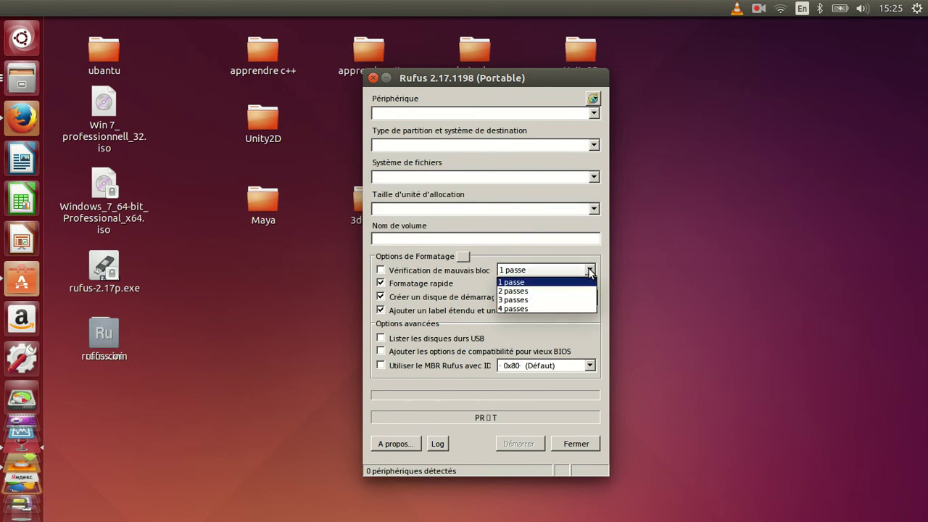
left_click(590, 271)
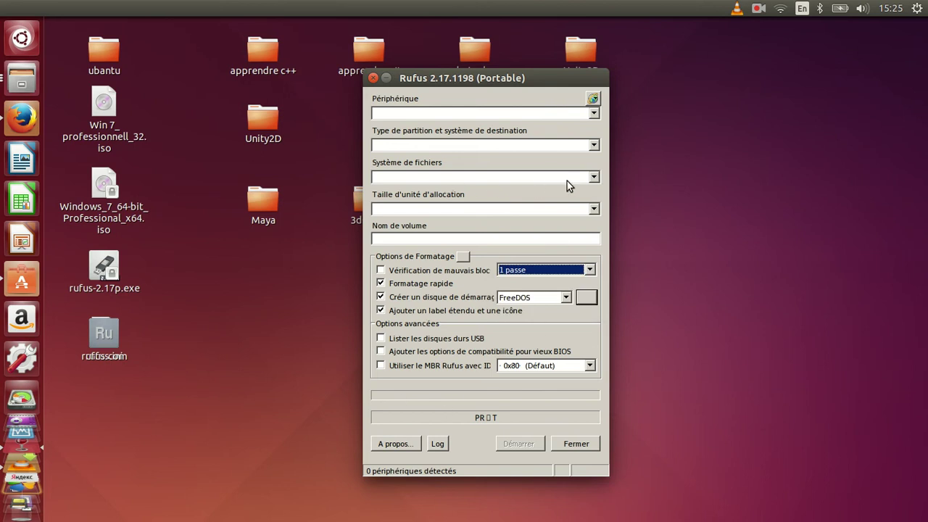
left_click(593, 178)
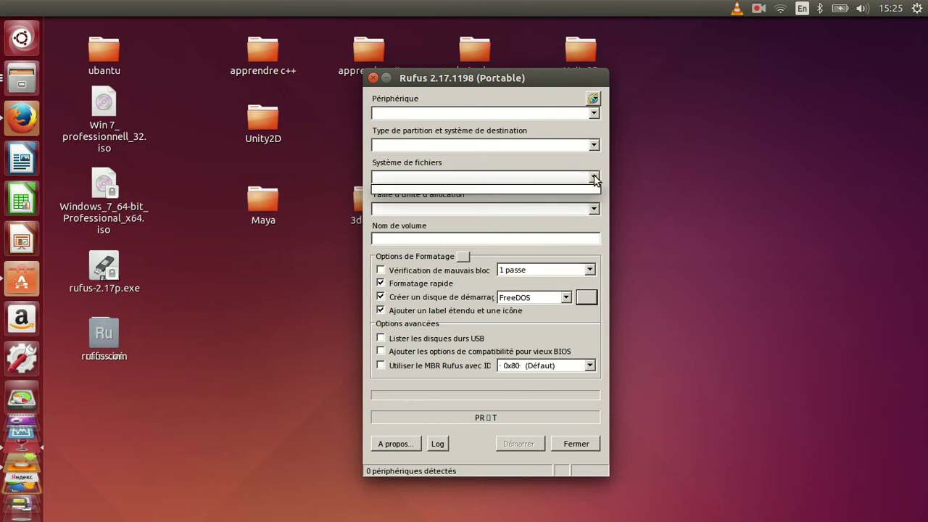
left_click(594, 178)
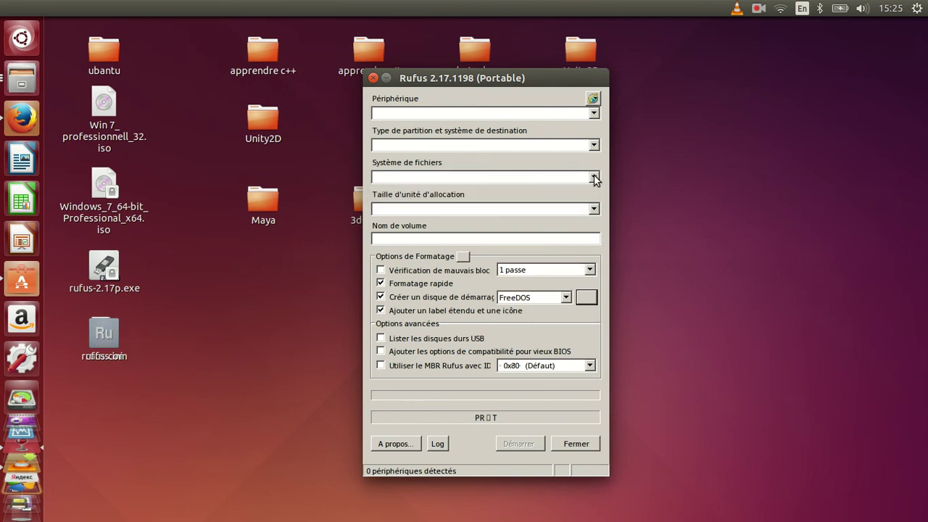
Move the Rufus window toward the upper middle of the desktop and close it
left_click(326, 387)
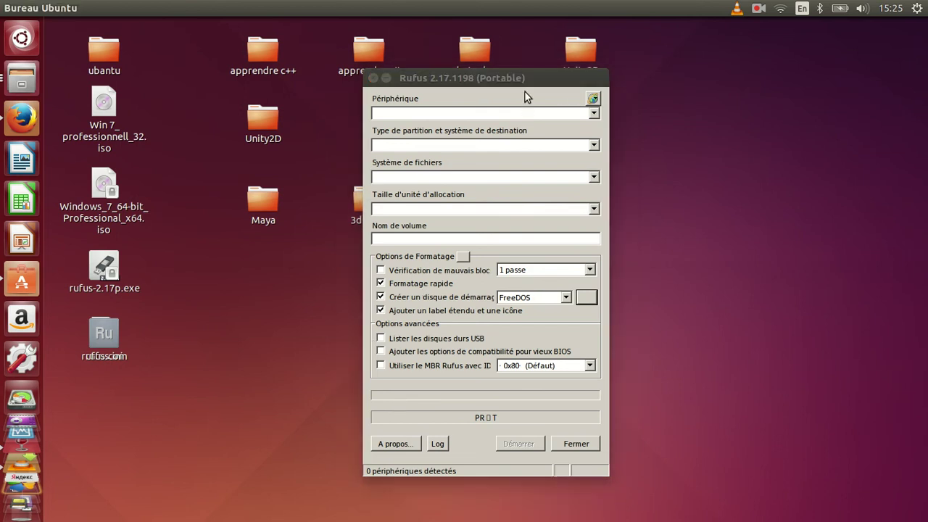
left_click_drag(527, 78, 439, 33)
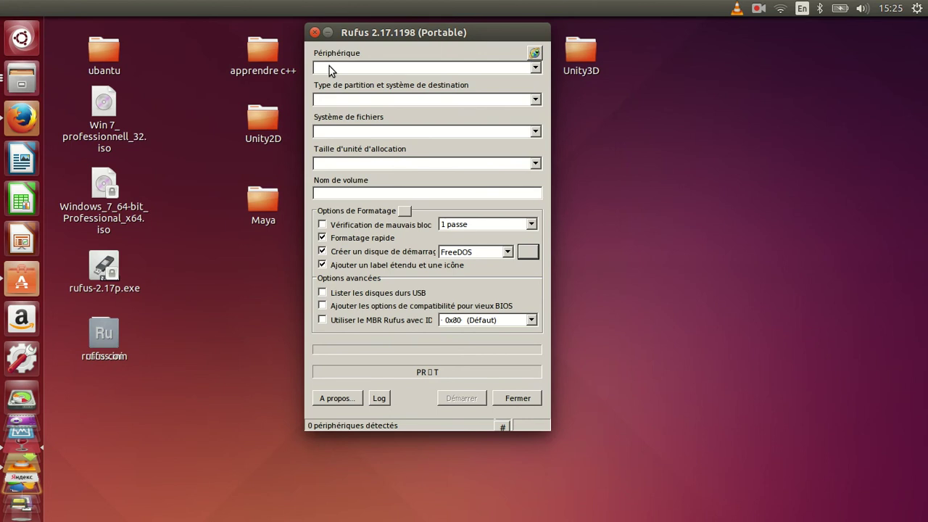
left_click(314, 36)
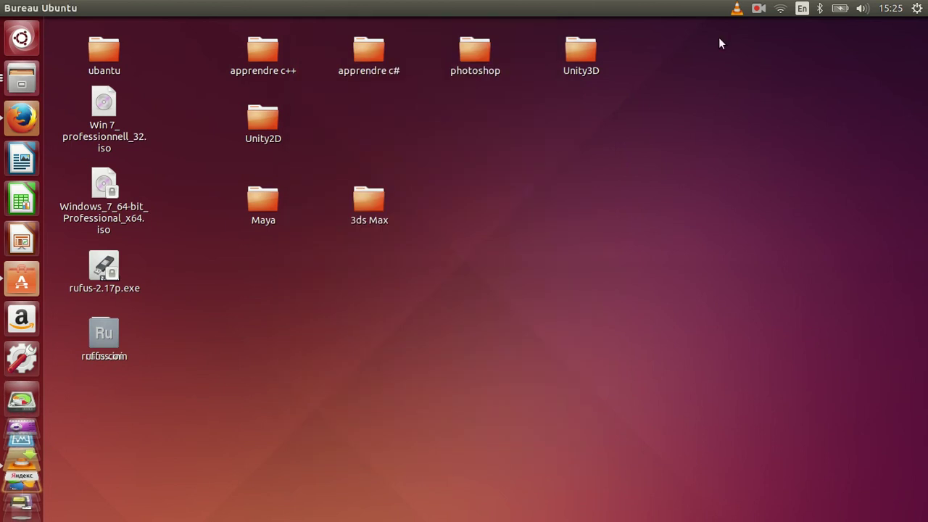
left_click(758, 9)
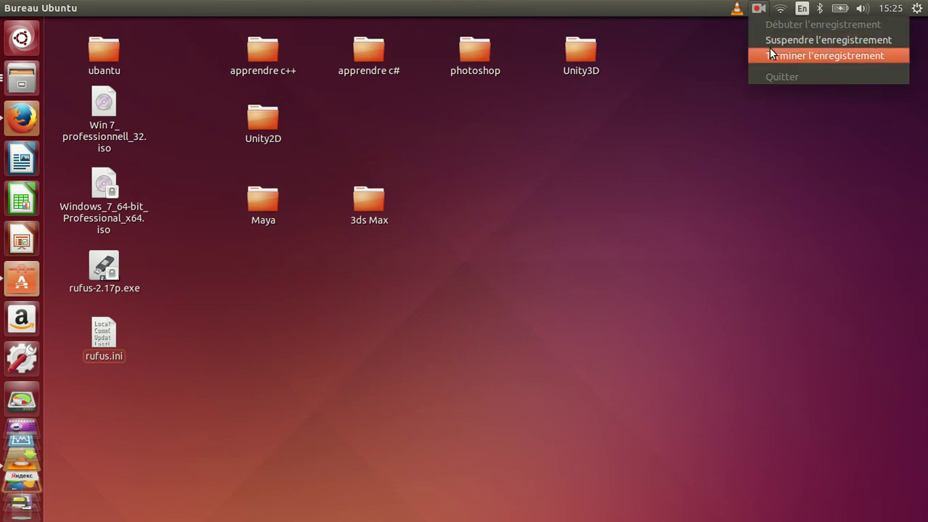